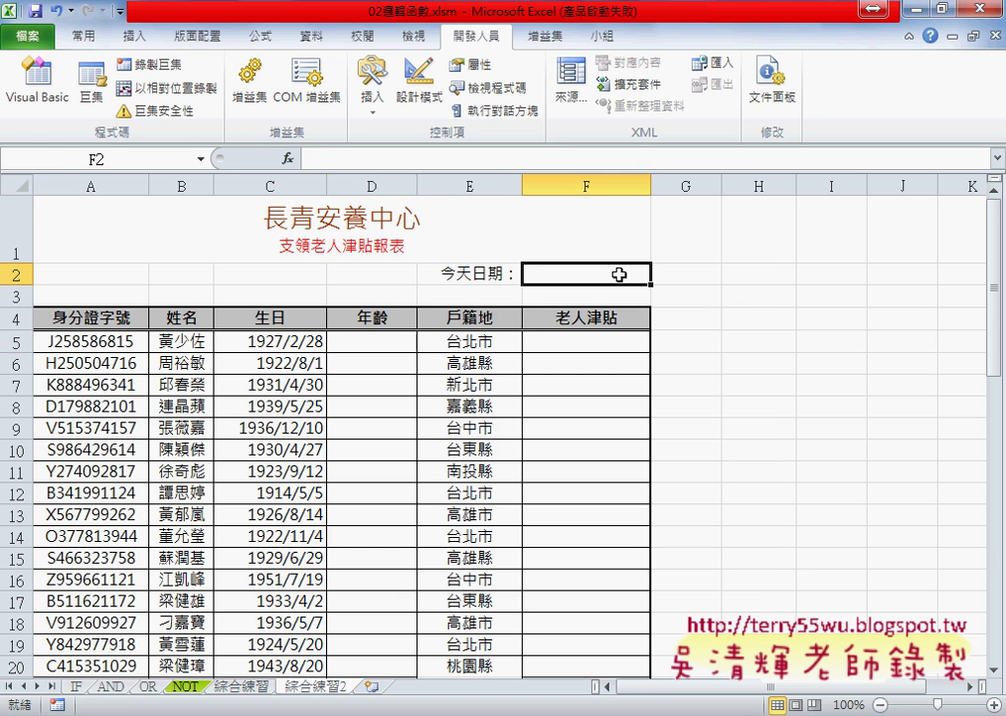
Pick the TODAY function from the 日期及時間 category for cell F2
left_click(288, 159)
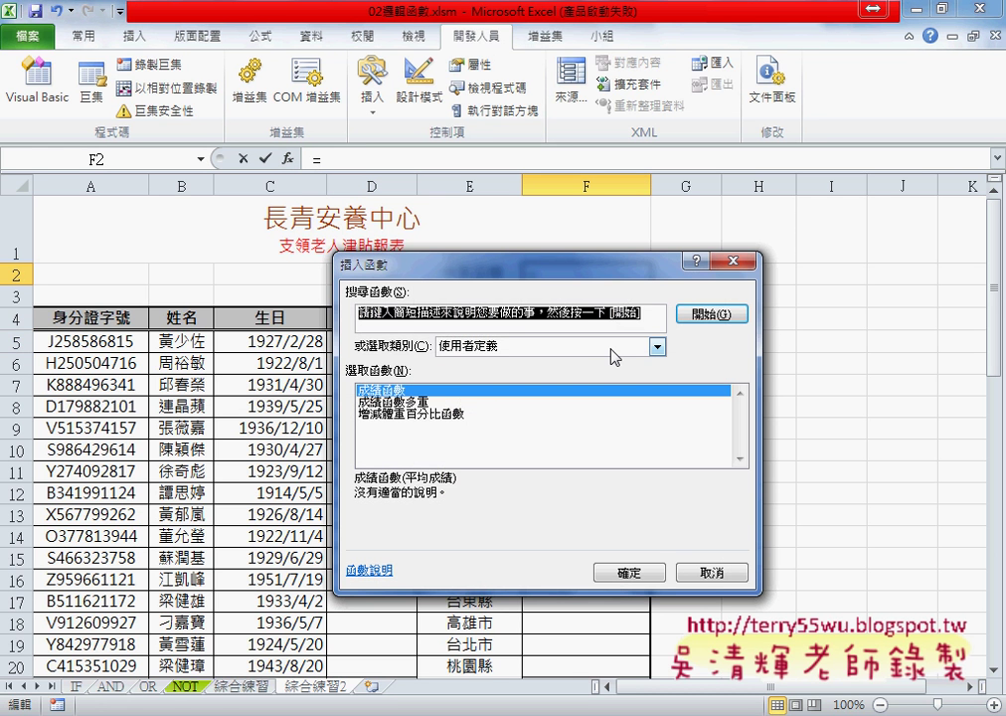
left_click(657, 346)
left_click(577, 397)
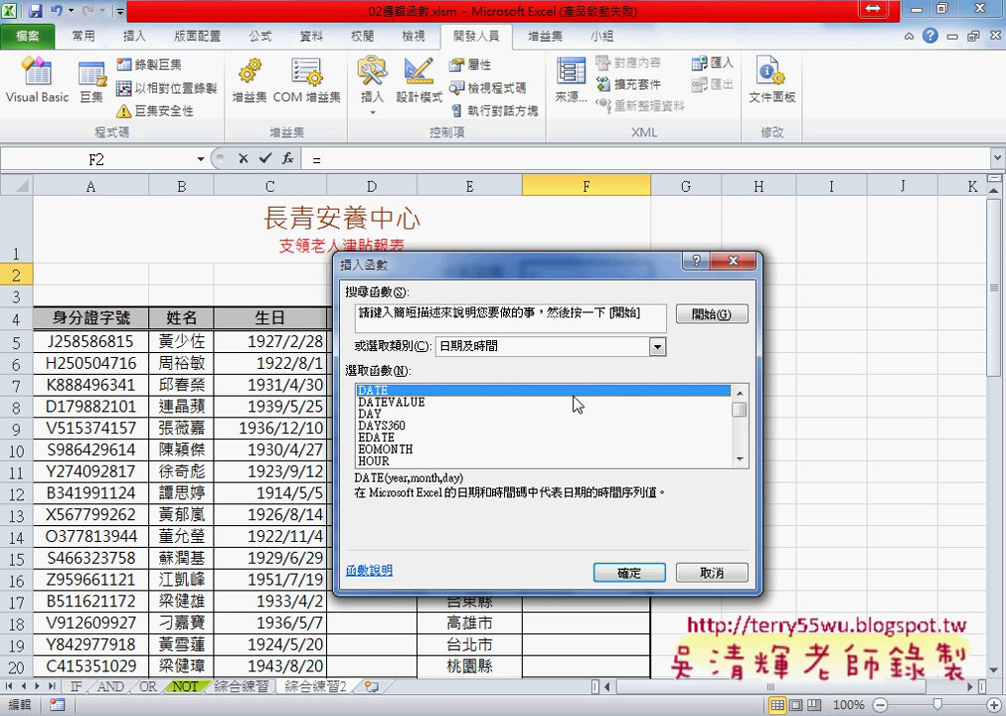
left_click_drag(566, 274, 728, 355)
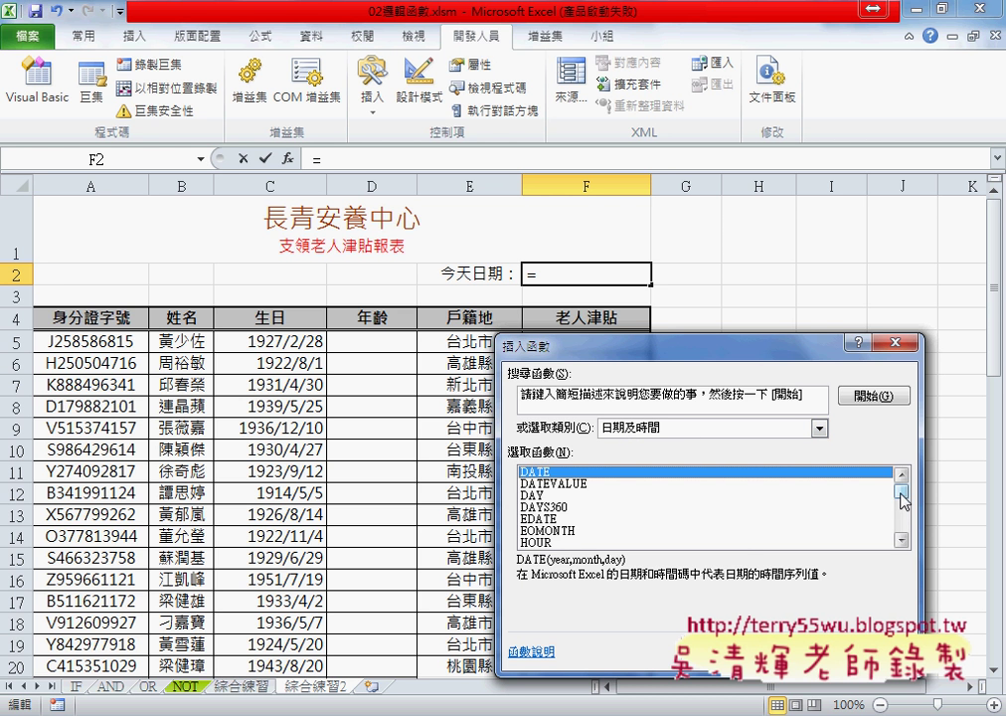
left_click_drag(901, 492, 903, 519)
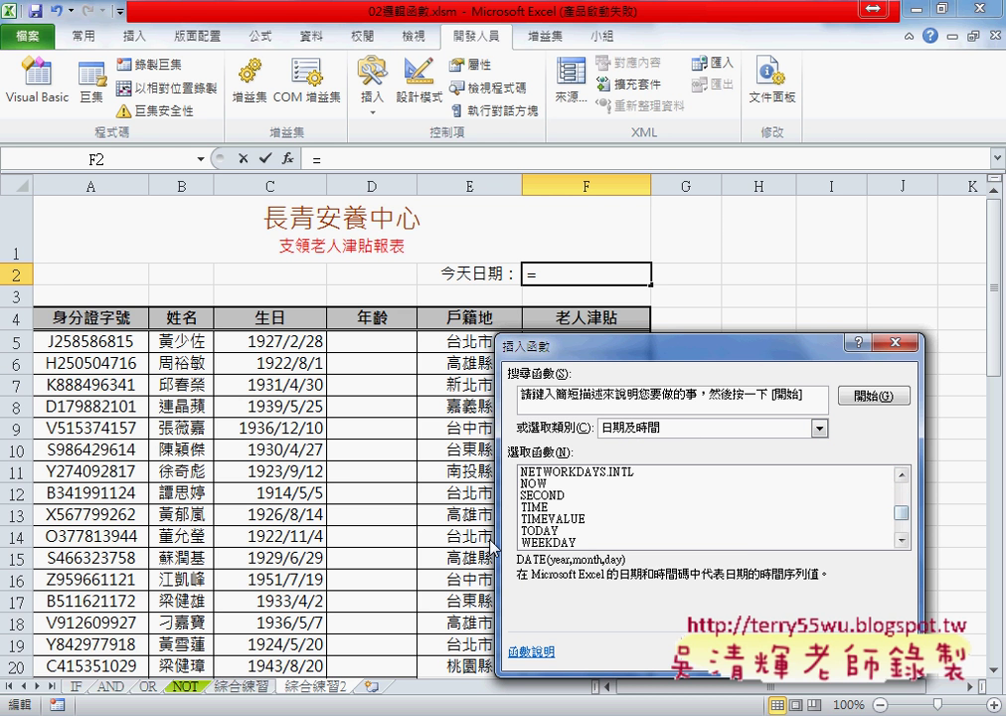
left_click(535, 532)
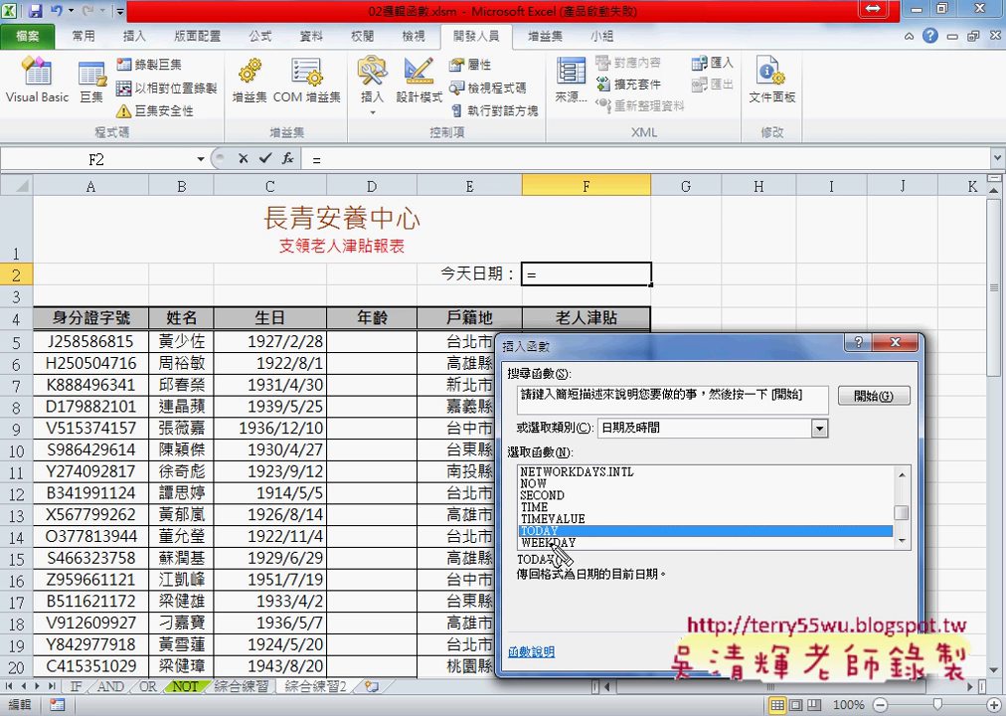
Confirm =TODAY() into F2 so it displays today's date 105/11/12
left_click_drag(557, 541, 537, 527)
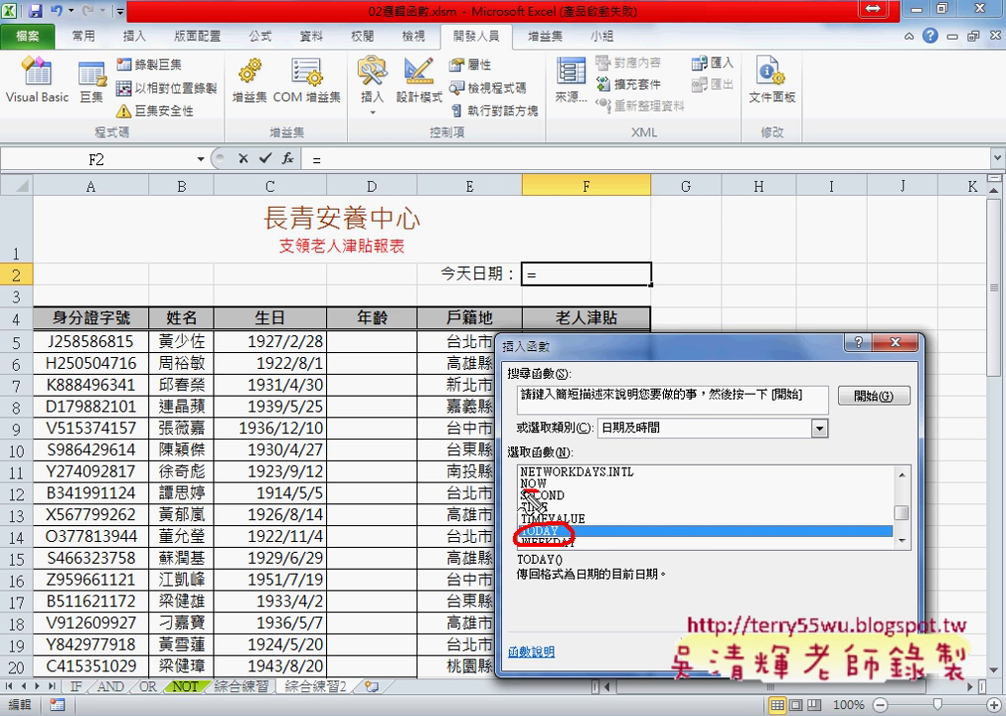
left_click_drag(542, 476, 545, 481)
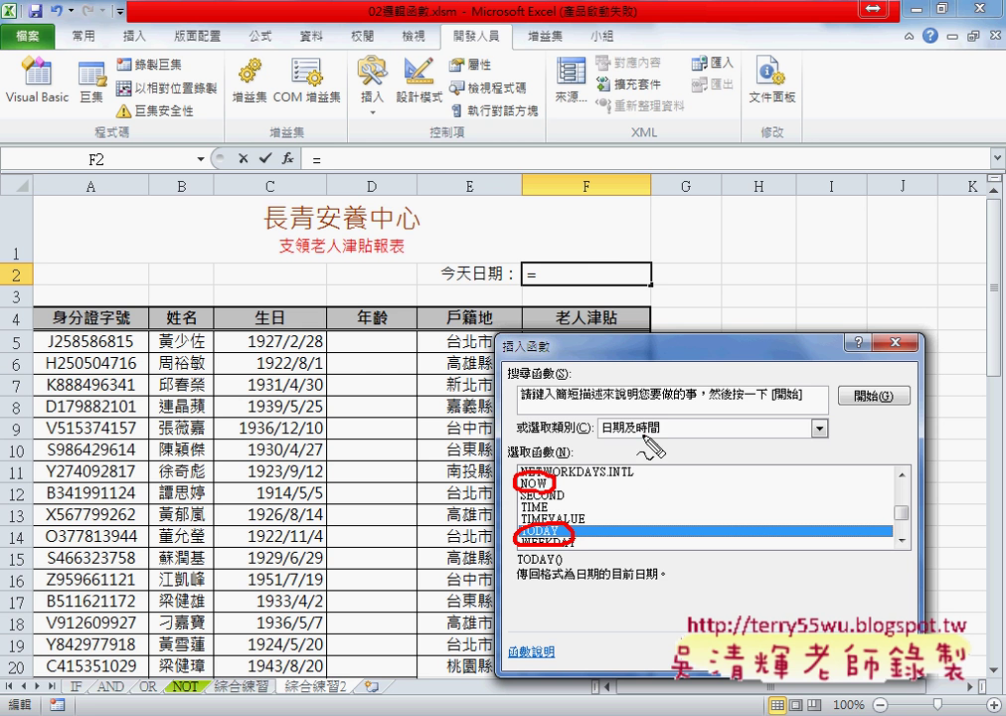
left_click_drag(671, 425, 606, 422)
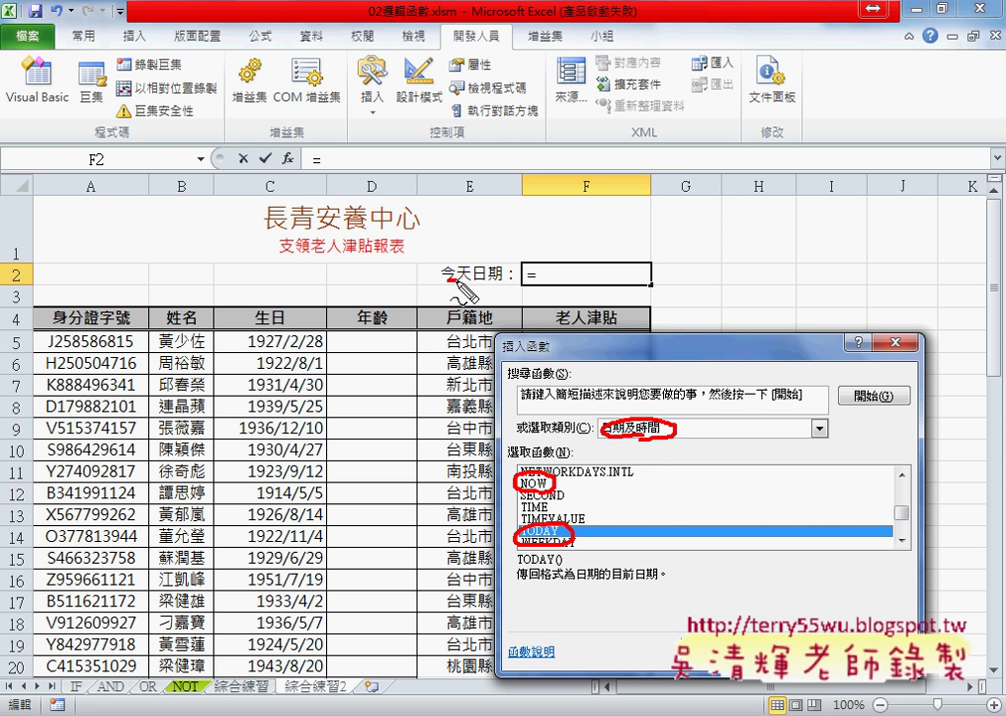
left_click_drag(447, 280, 502, 285)
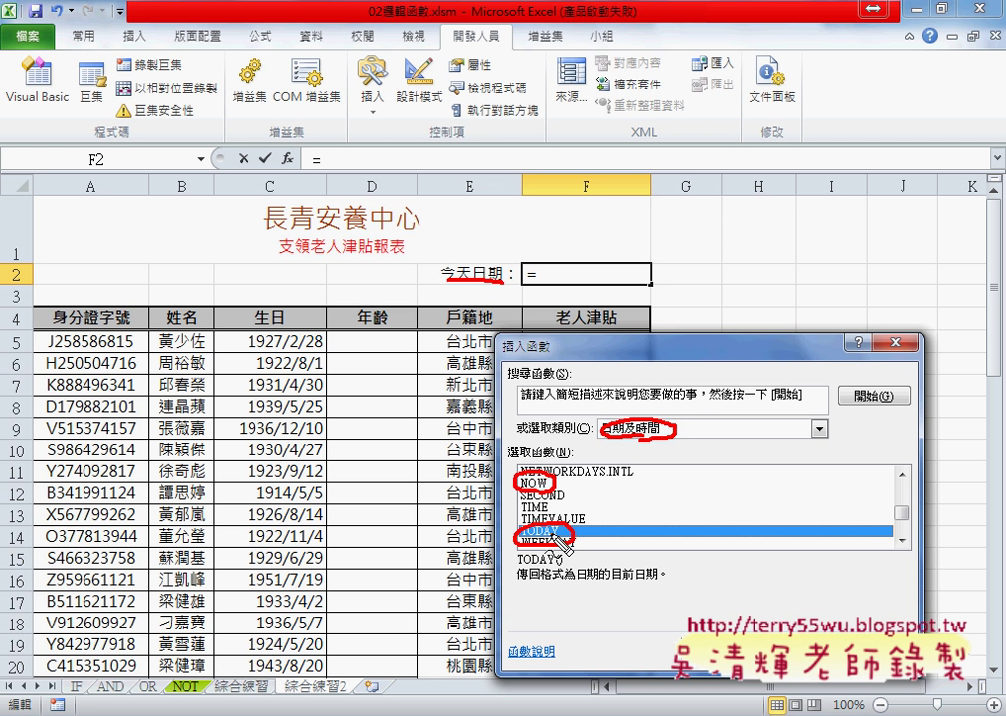
left_click_drag(569, 561, 592, 559)
key("Escape")
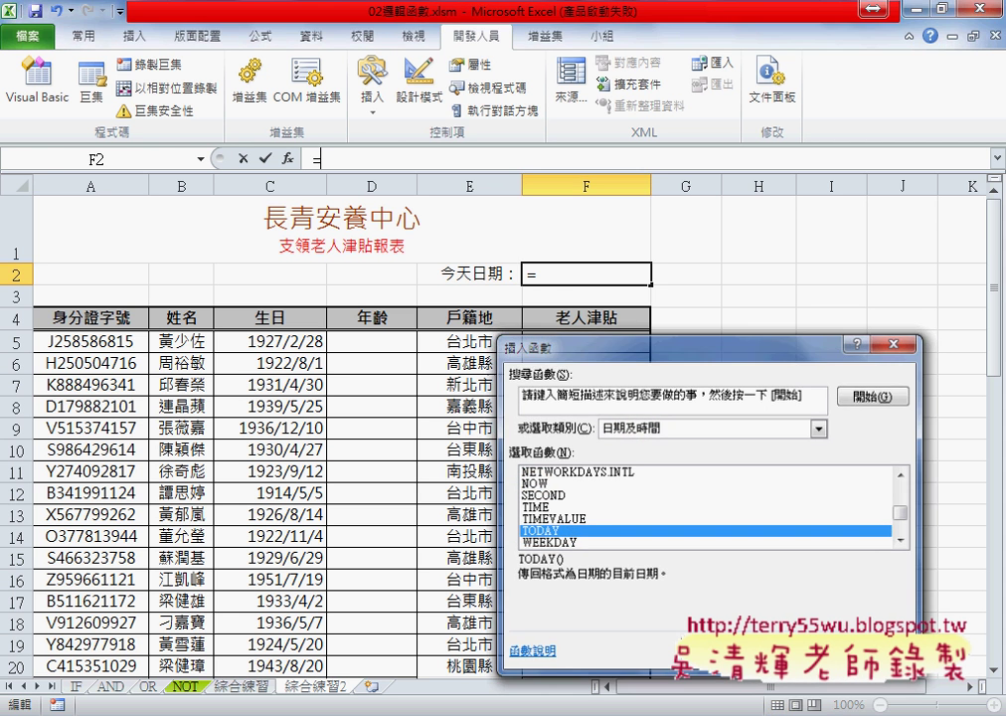
key("Return")
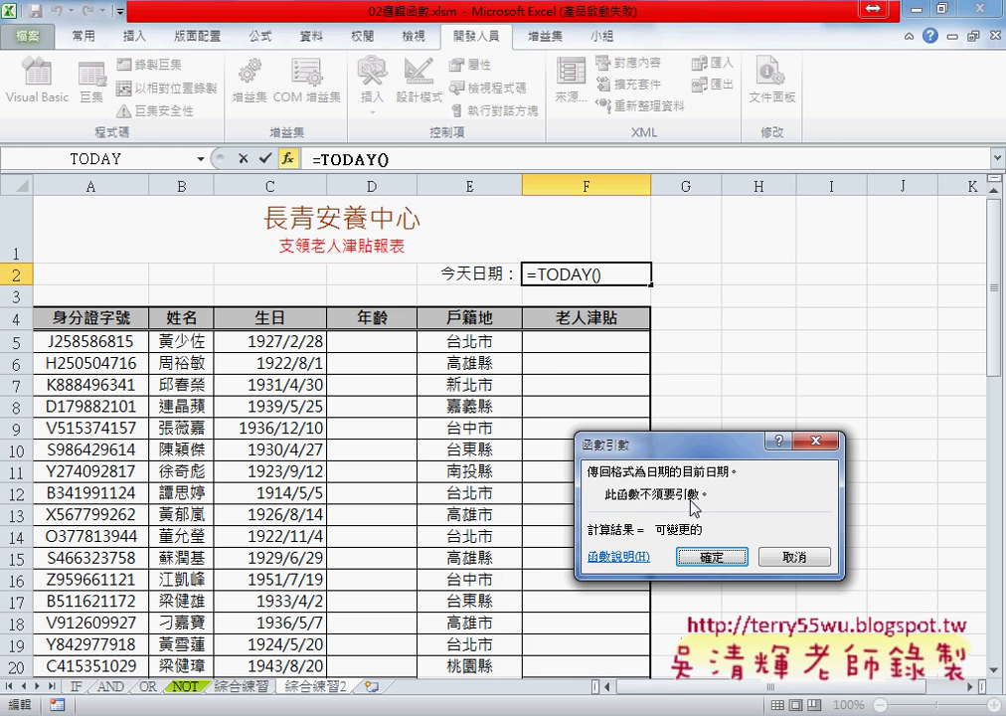
left_click(710, 555)
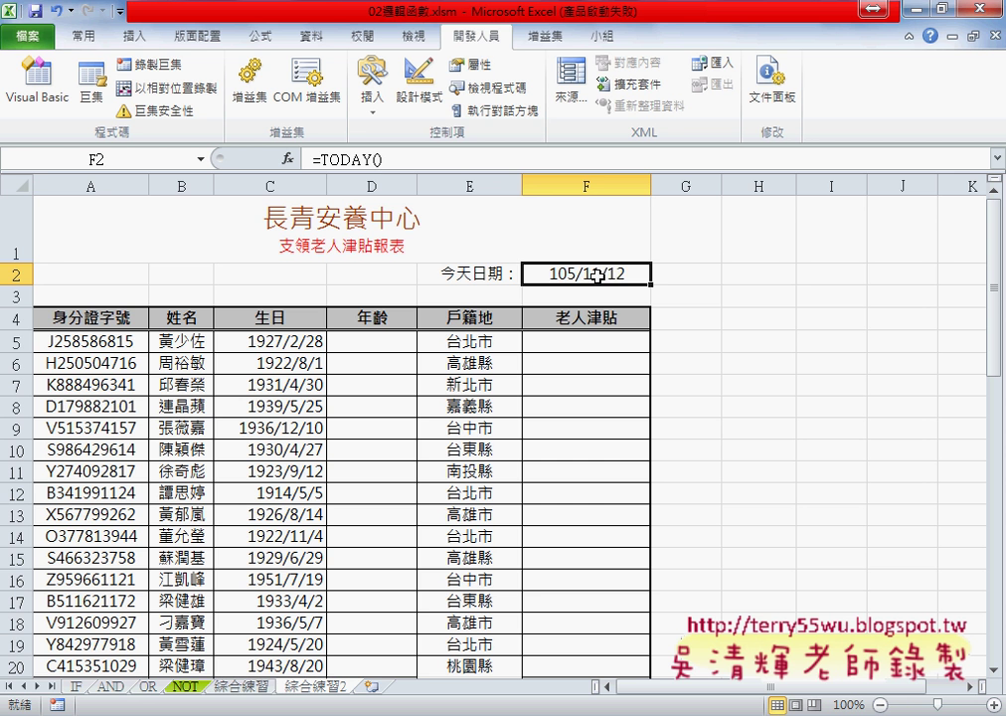
left_click(395, 345)
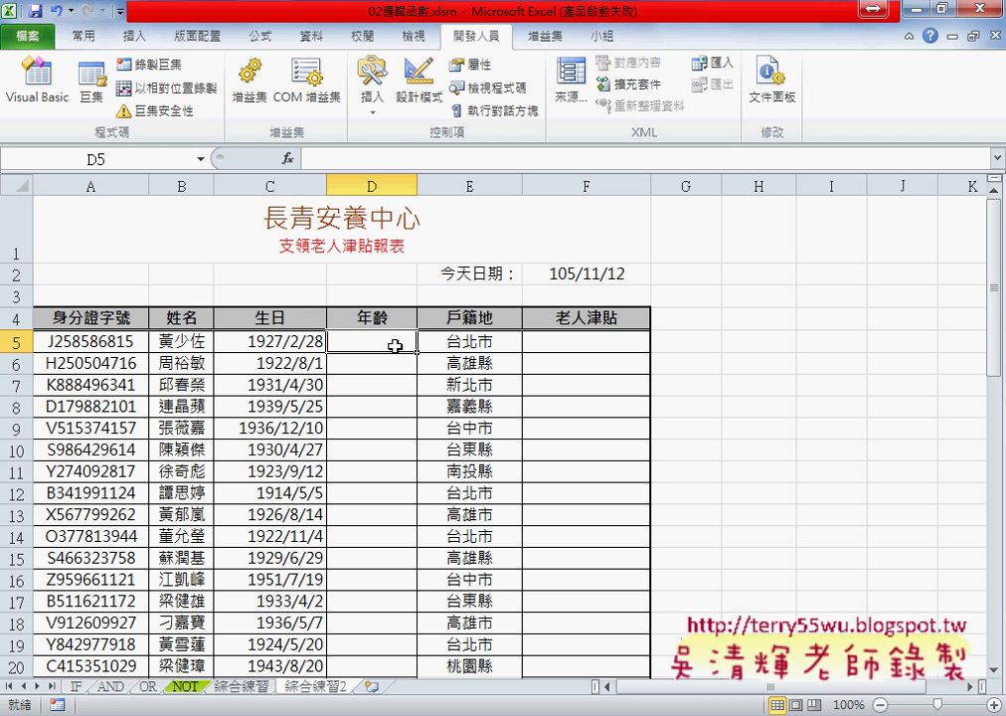
left_click(290, 349)
left_click(367, 342)
Format F2 as a 西曆 (Western calendar) date so it shows 2016/11/12
left_click(591, 274)
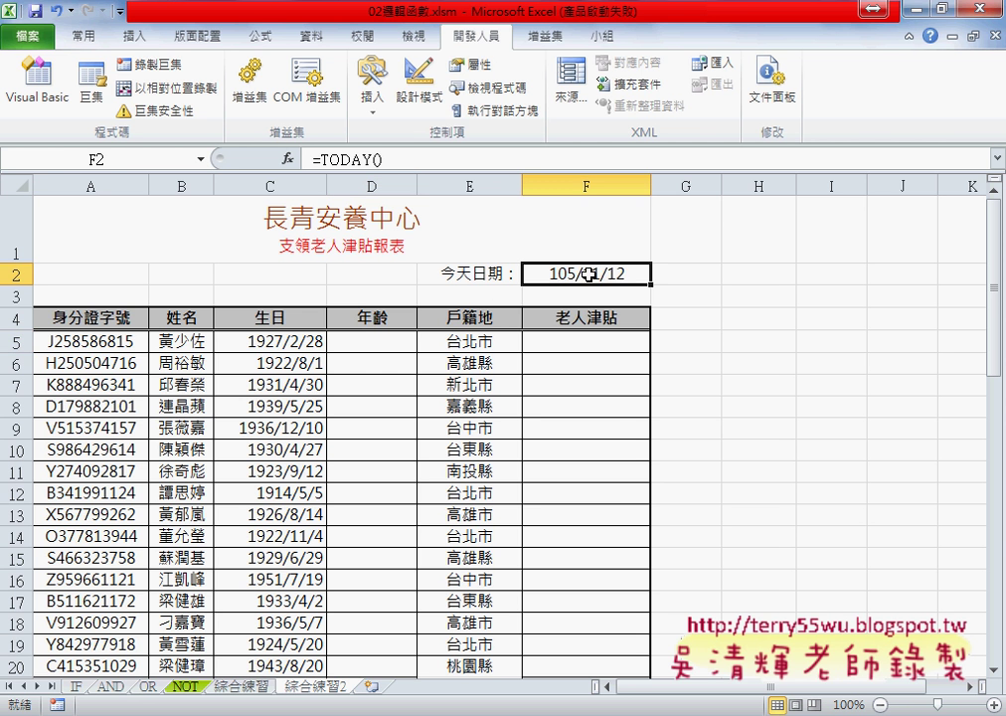
right_click(594, 274)
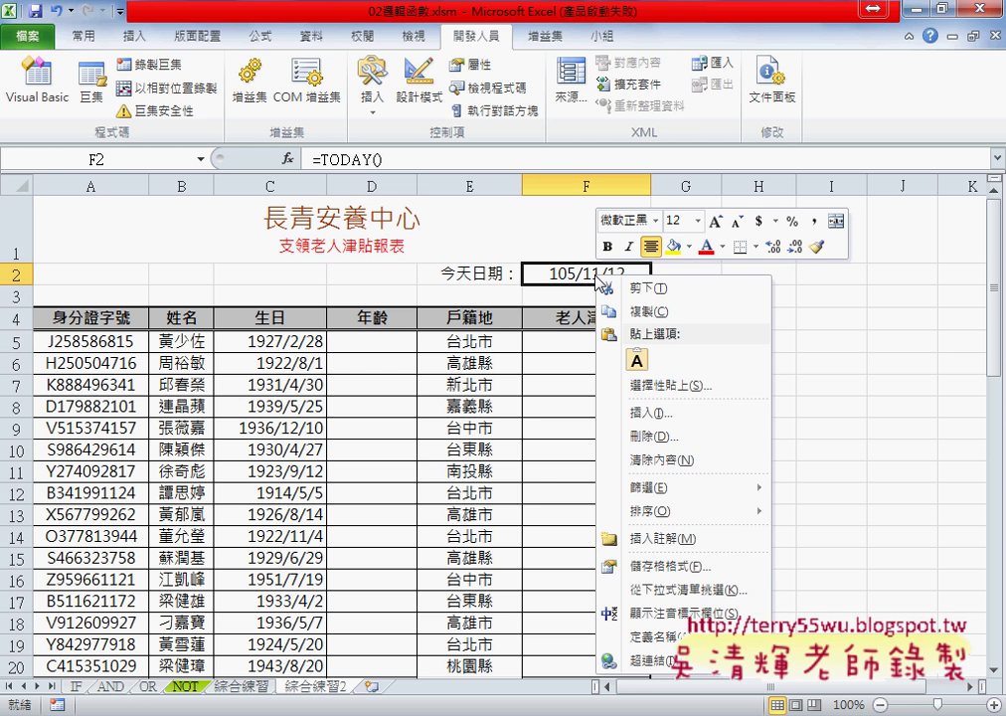
left_click(656, 565)
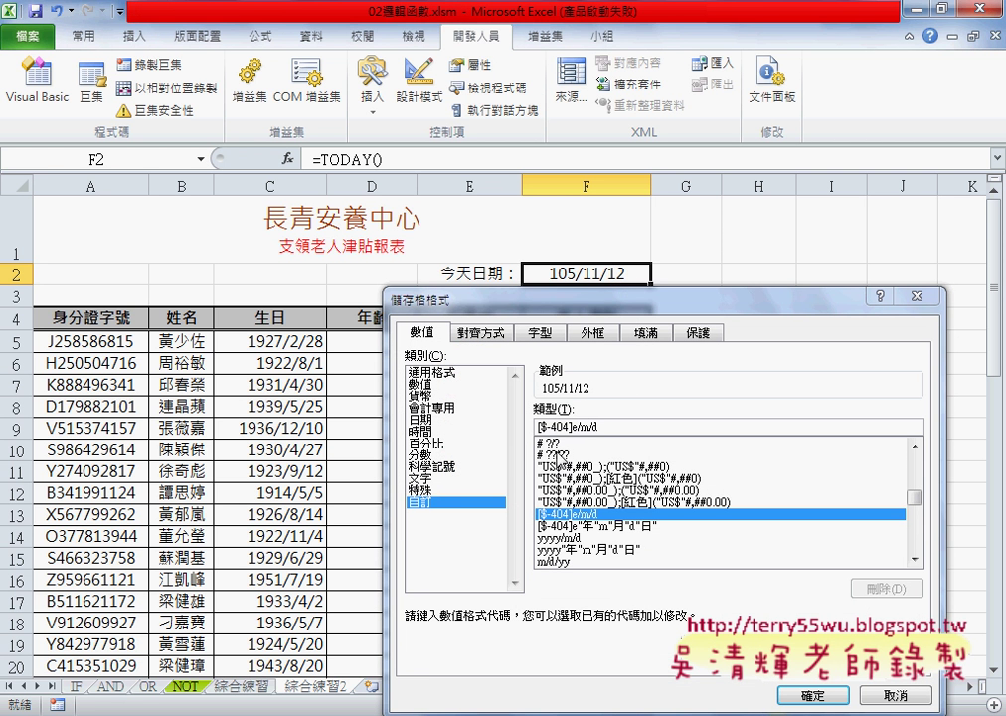
left_click(421, 419)
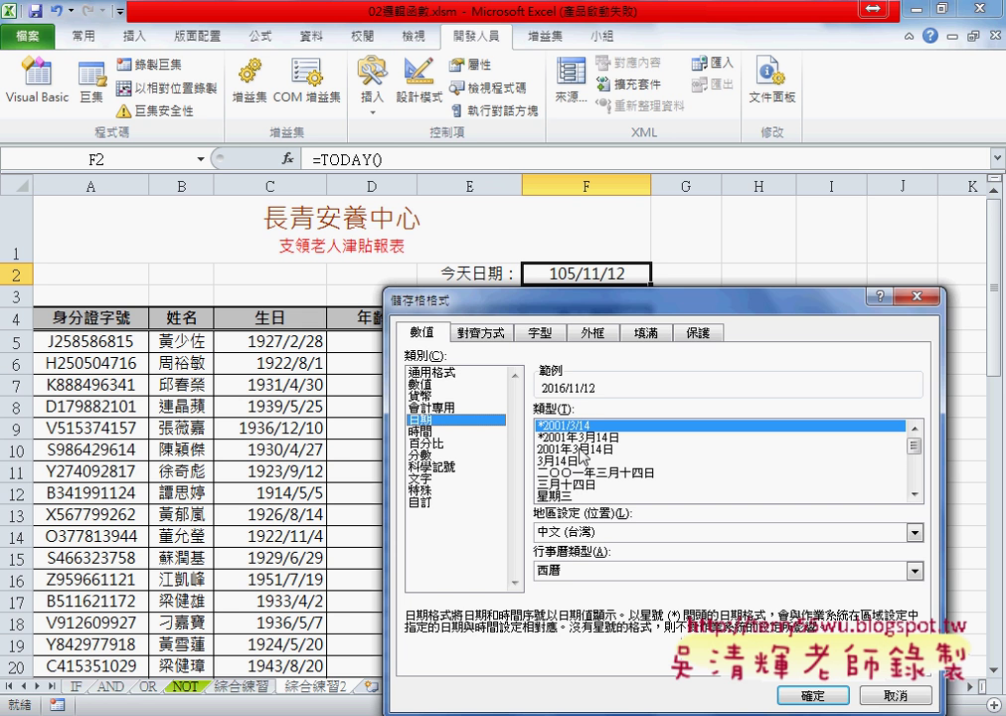
left_click(813, 695)
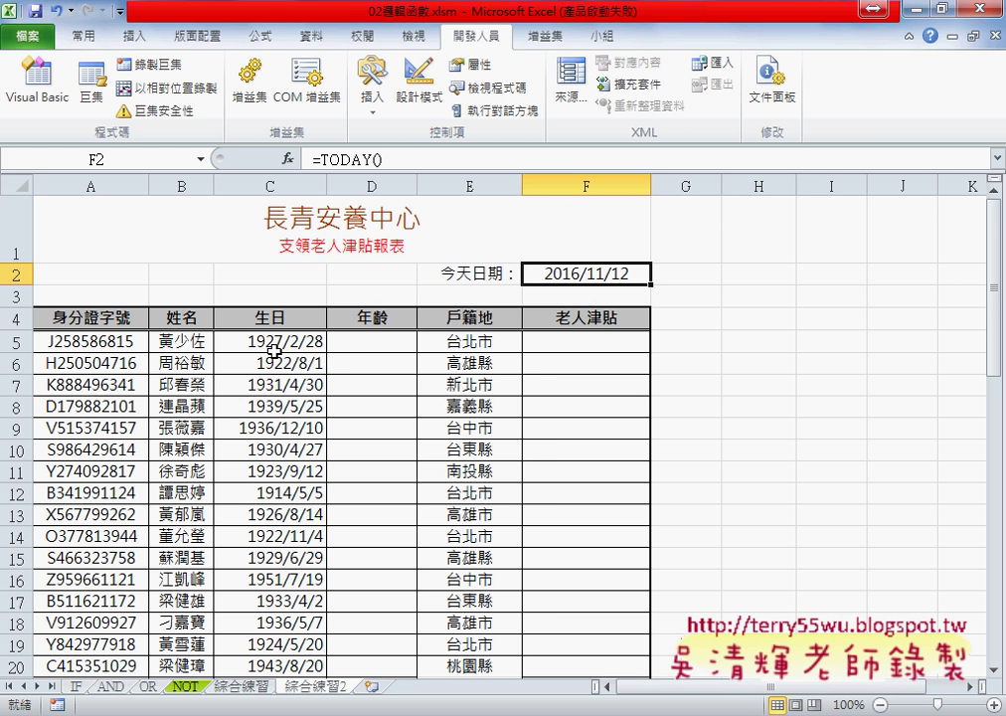
Enter =YEAR(F2) in D5 through Insert Function, displaying 2016
left_click(346, 348)
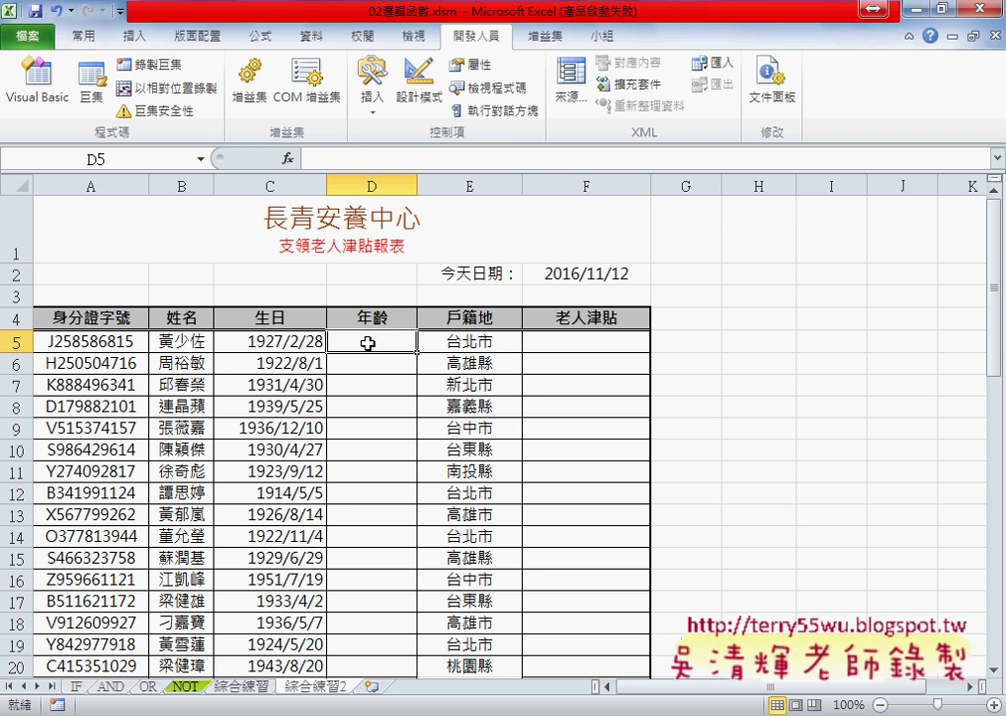
left_click(335, 155)
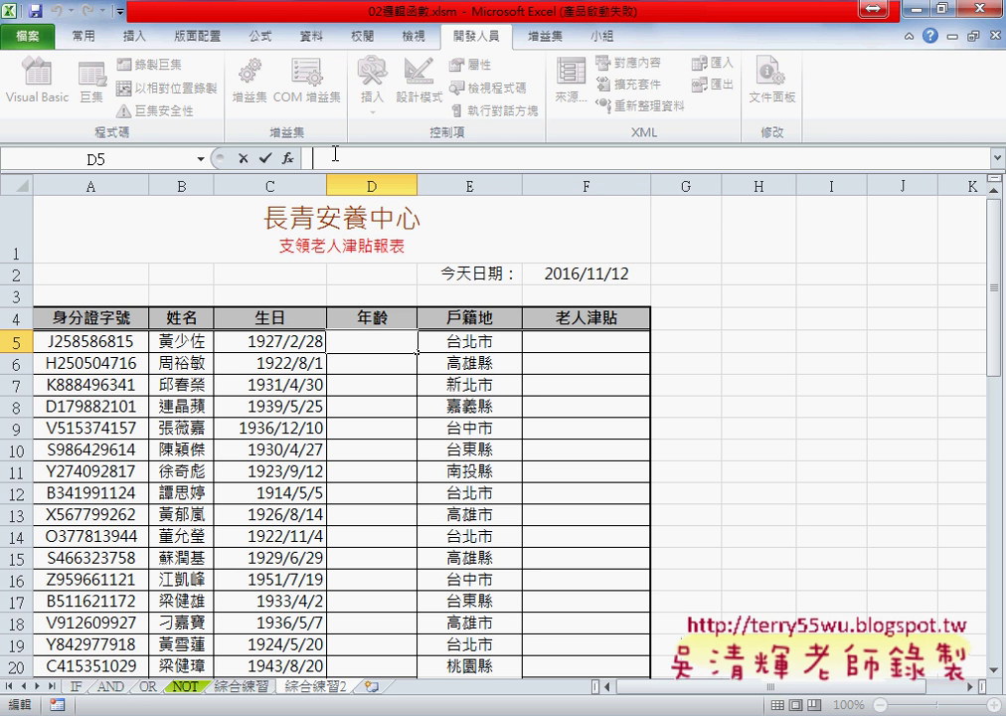
left_click(287, 158)
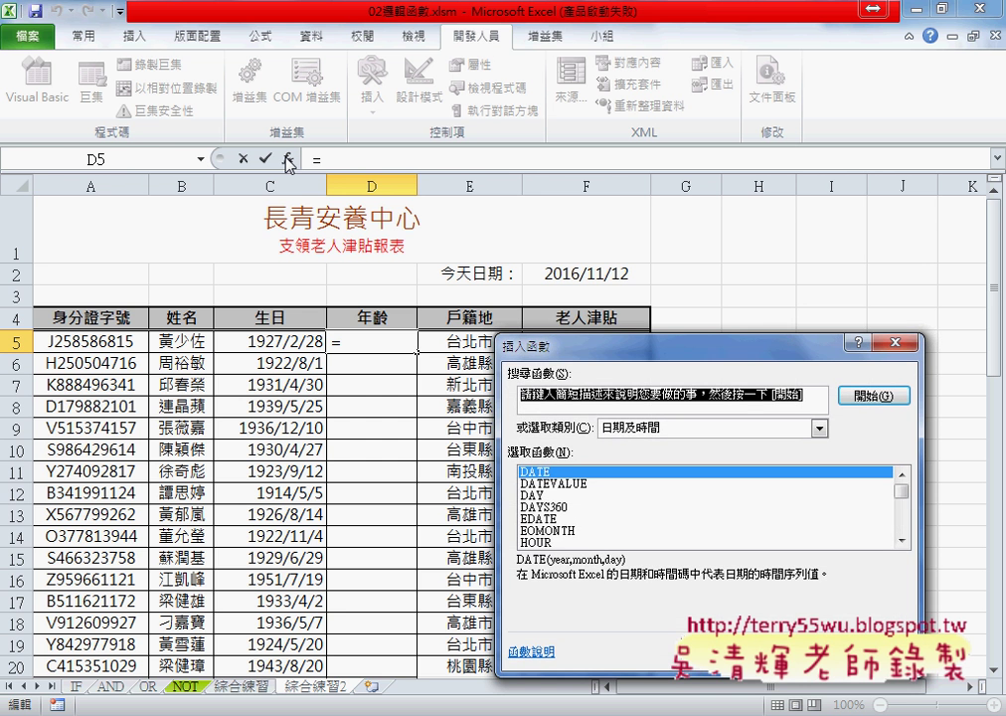
left_click_drag(901, 491, 904, 529)
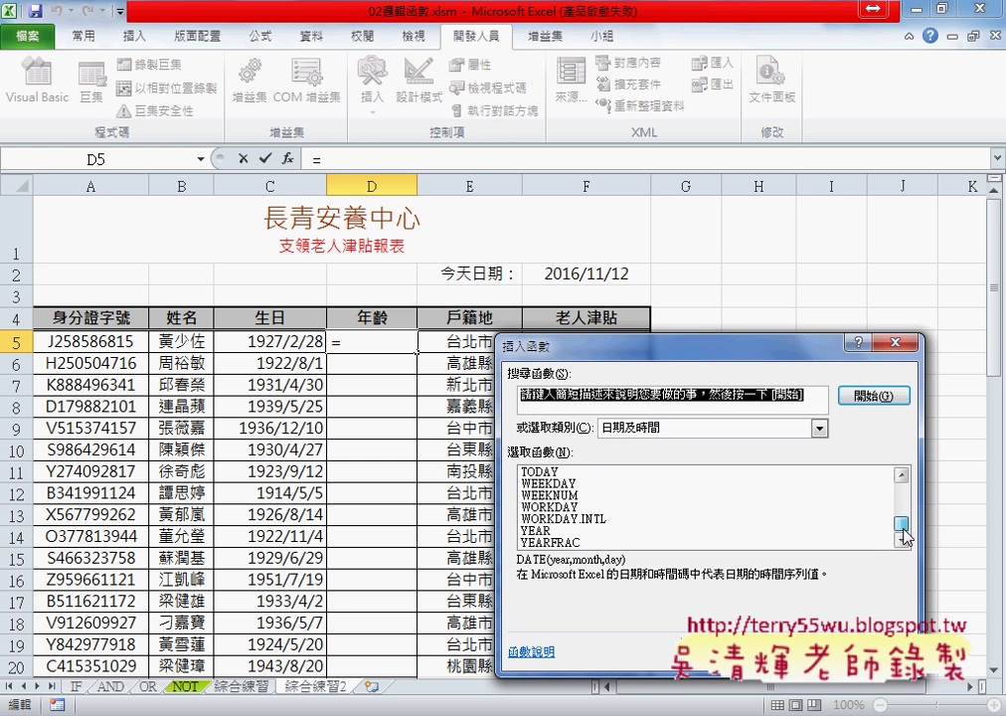
left_click(562, 531)
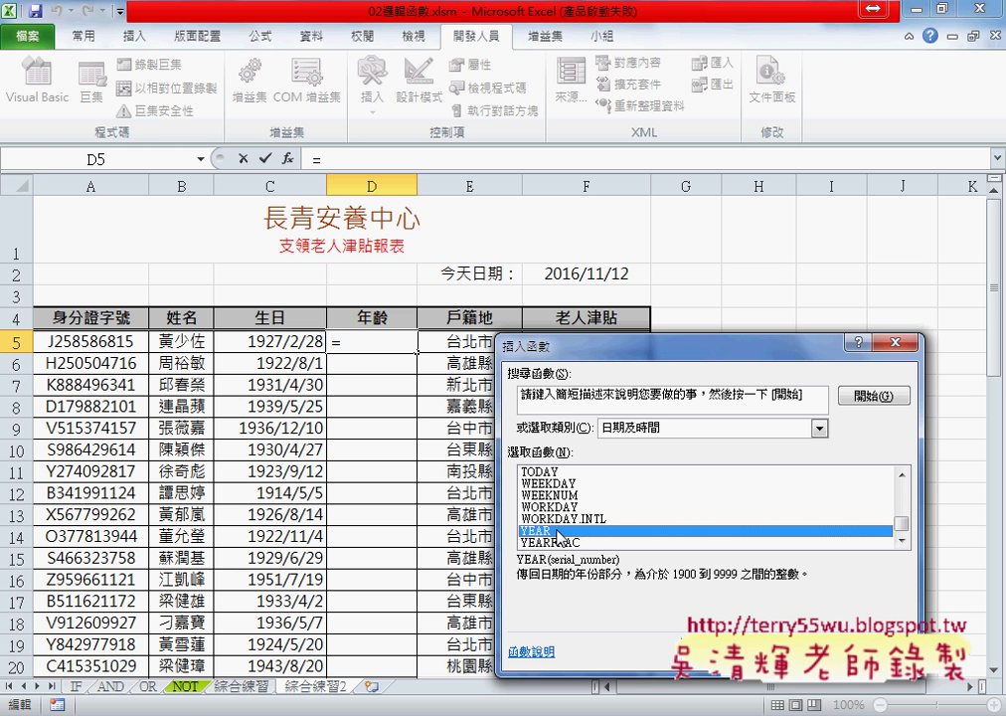
double_click(559, 535)
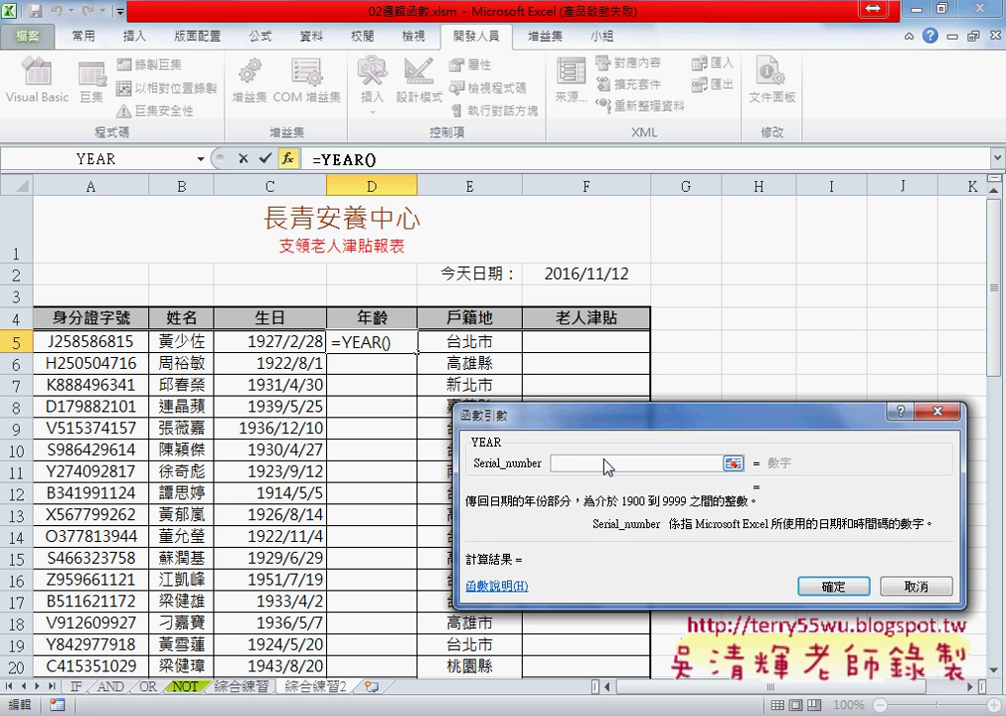
left_click(585, 279)
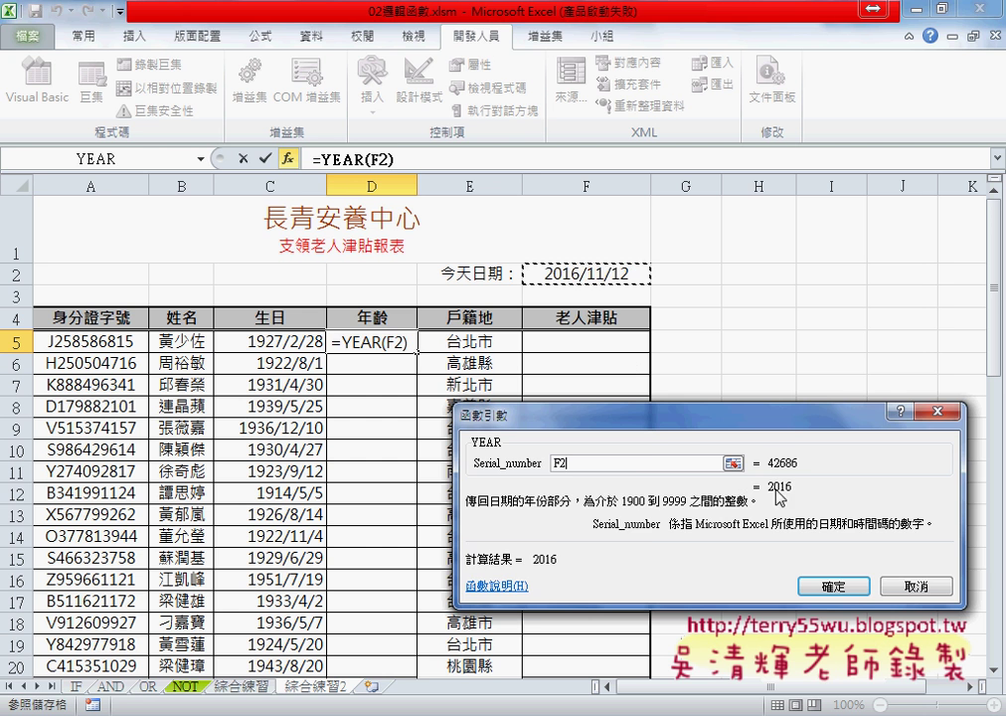
left_click(833, 586)
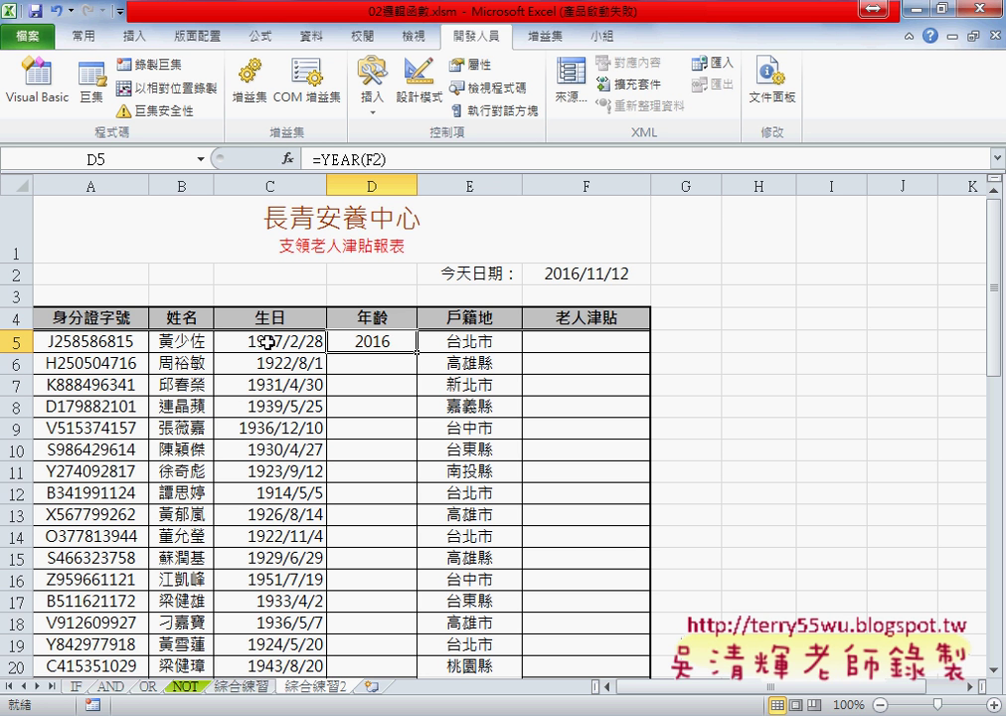
Extend D5's formula to =YEAR(F2)-YEAR(C5), giving an age of 89
left_click_drag(321, 159, 387, 159)
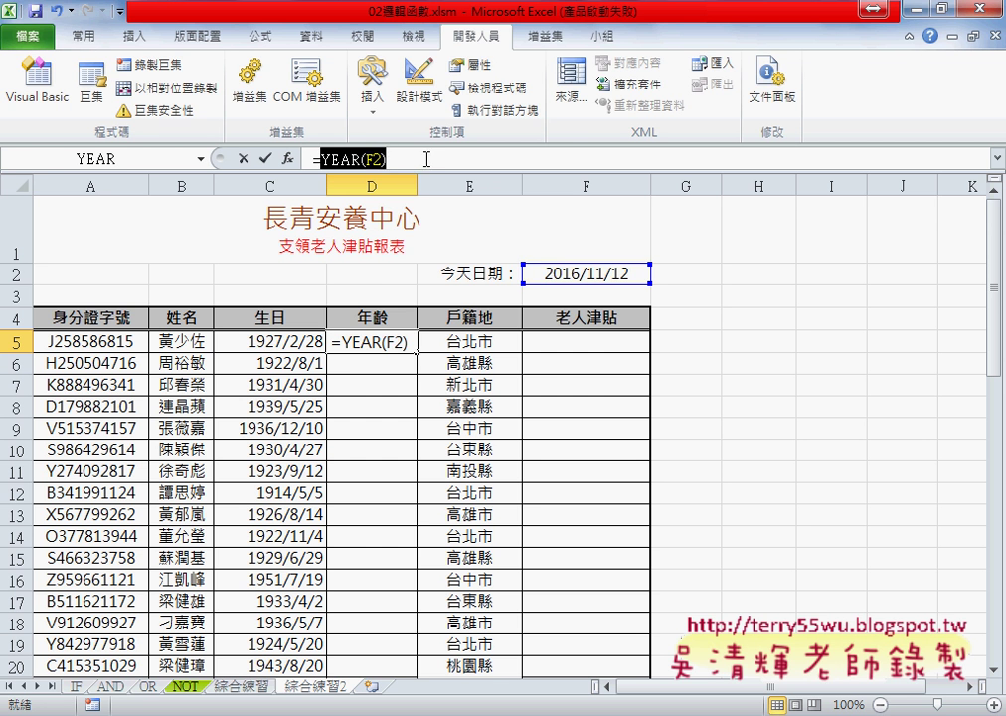
right_click(385, 160)
left_click(423, 198)
left_click(414, 162)
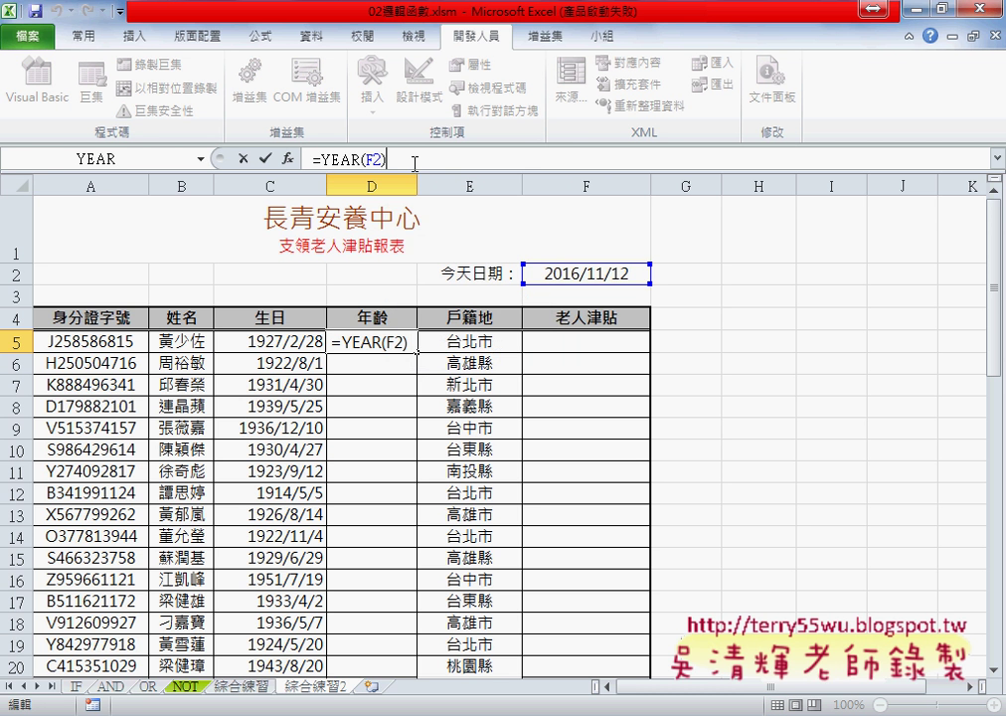
type("-")
key("ctrl+v")
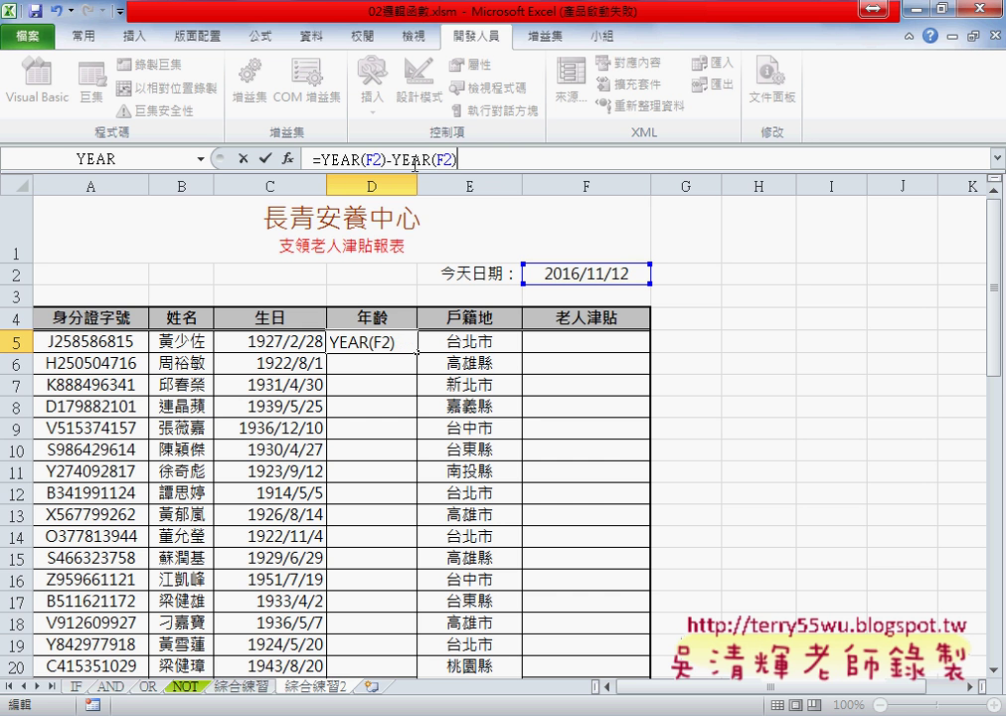
double_click(443, 159)
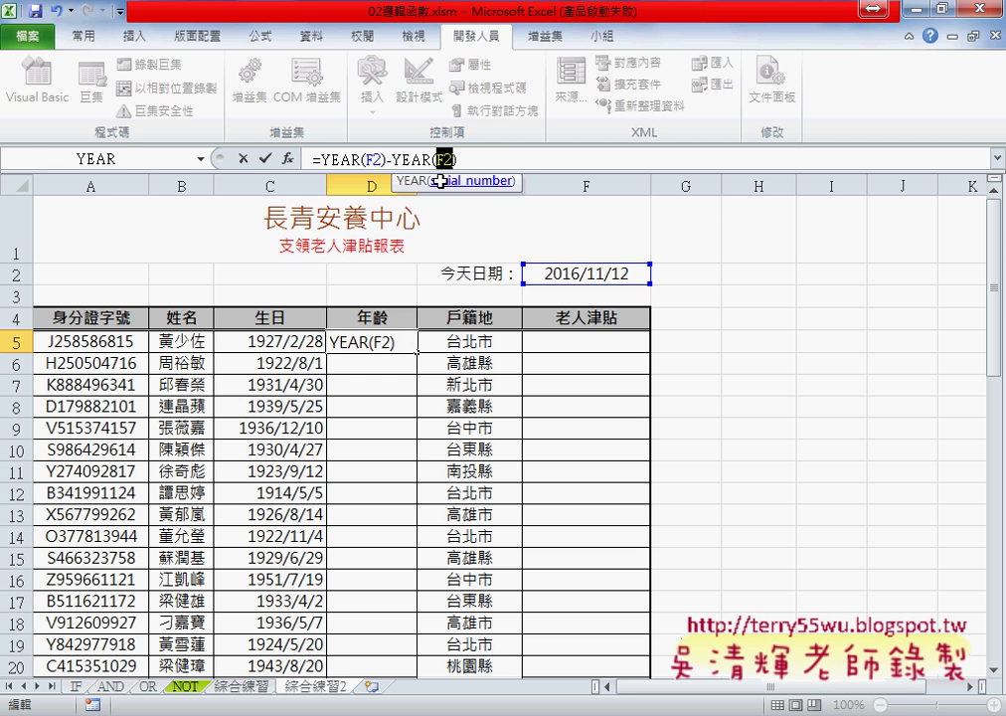
left_click(285, 345)
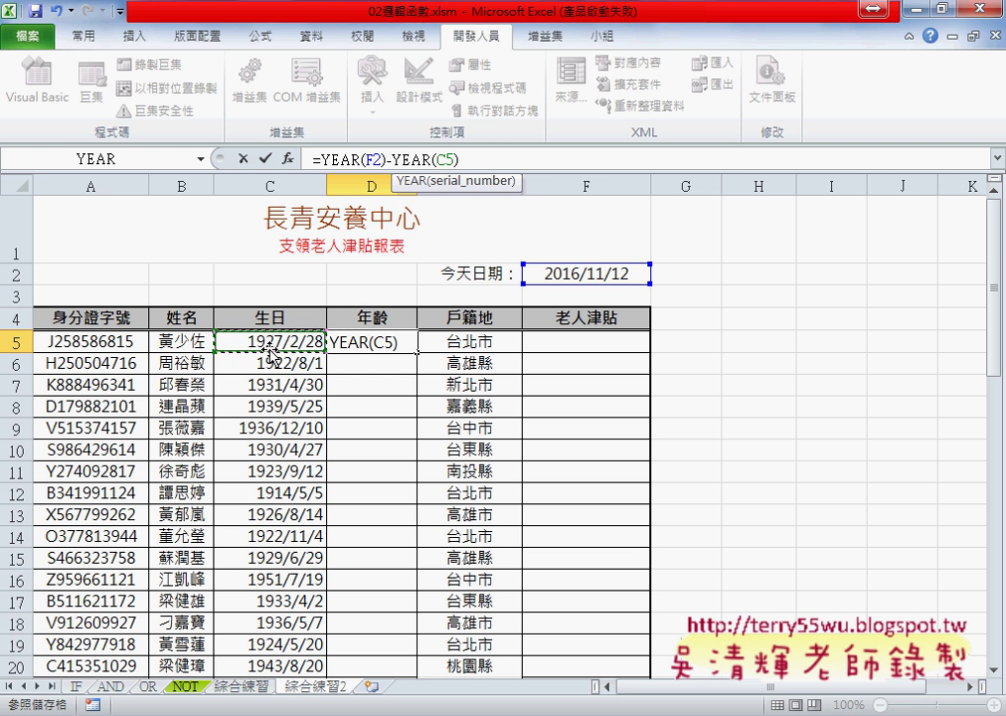
left_click(266, 161)
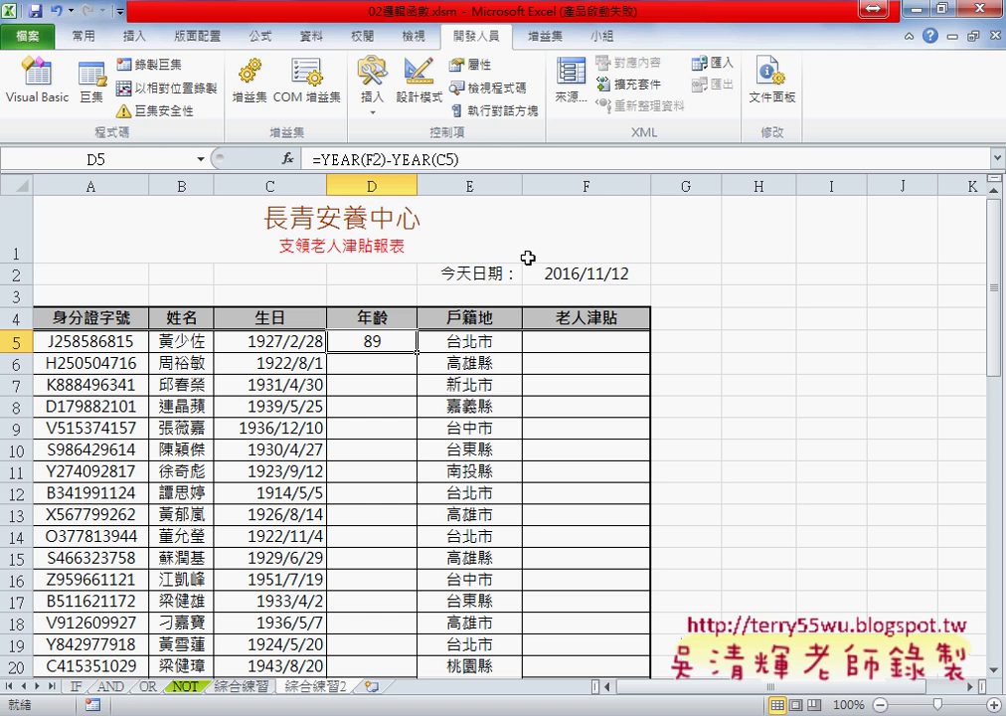
Change D5 to =YEAR(F$2)-YEAR(C5) and fill it down through D20
left_click(373, 159)
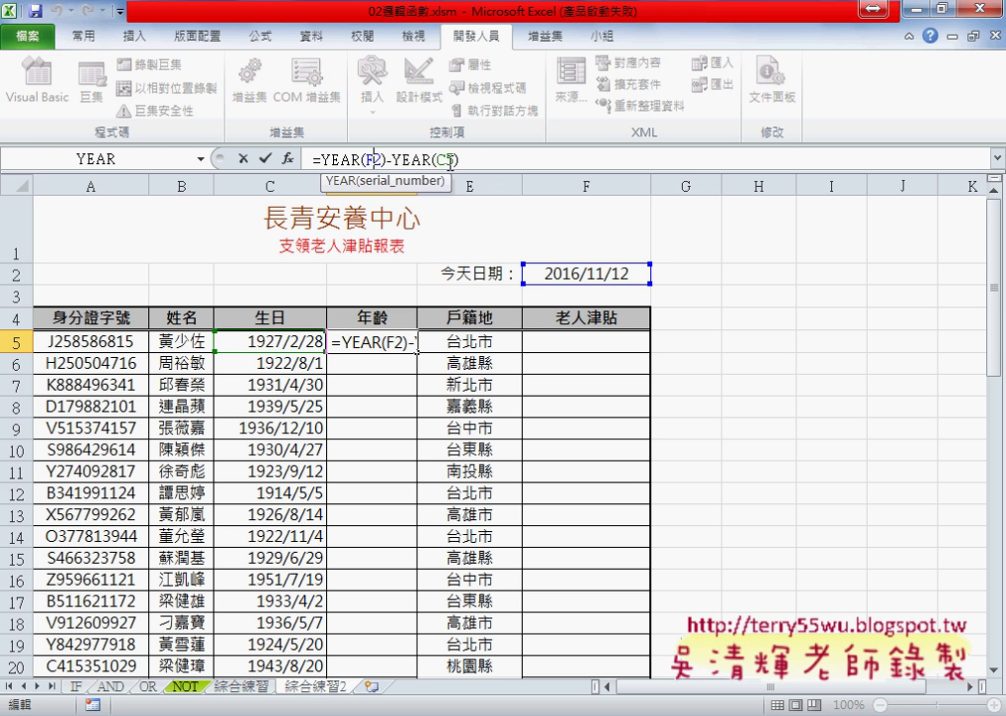
type("$")
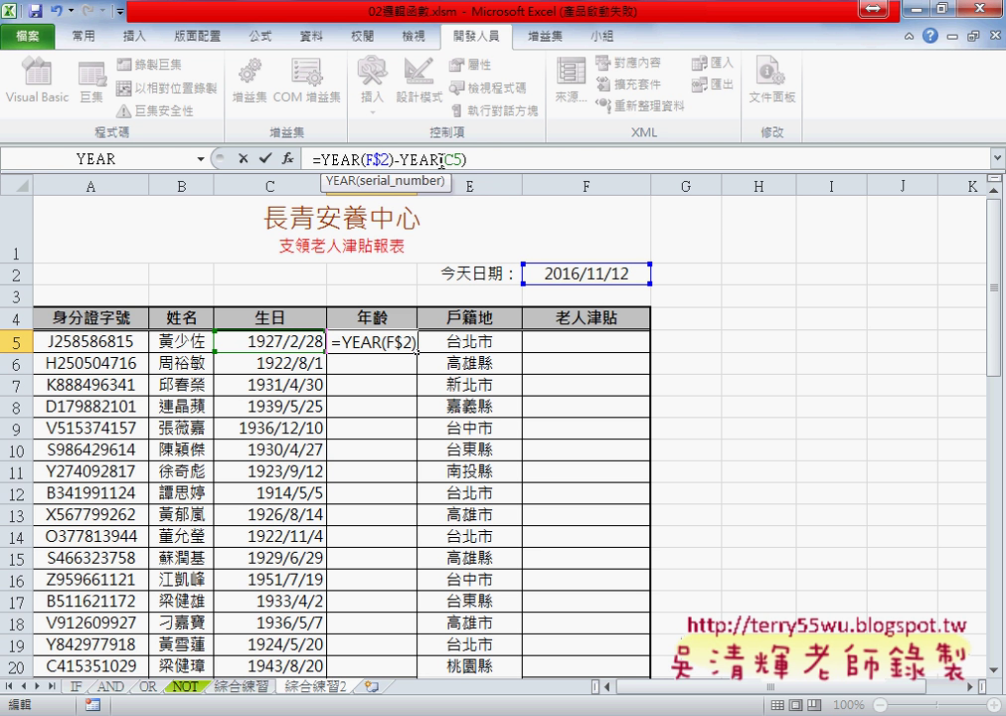
left_click_drag(375, 159, 389, 159)
left_click(264, 159)
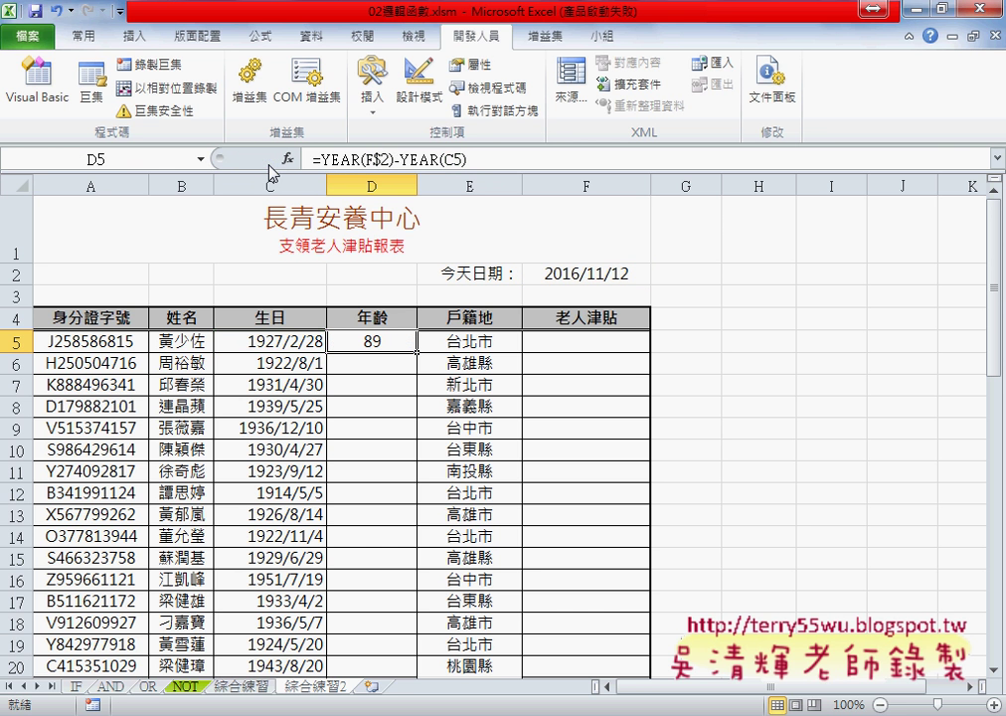
double_click(416, 351)
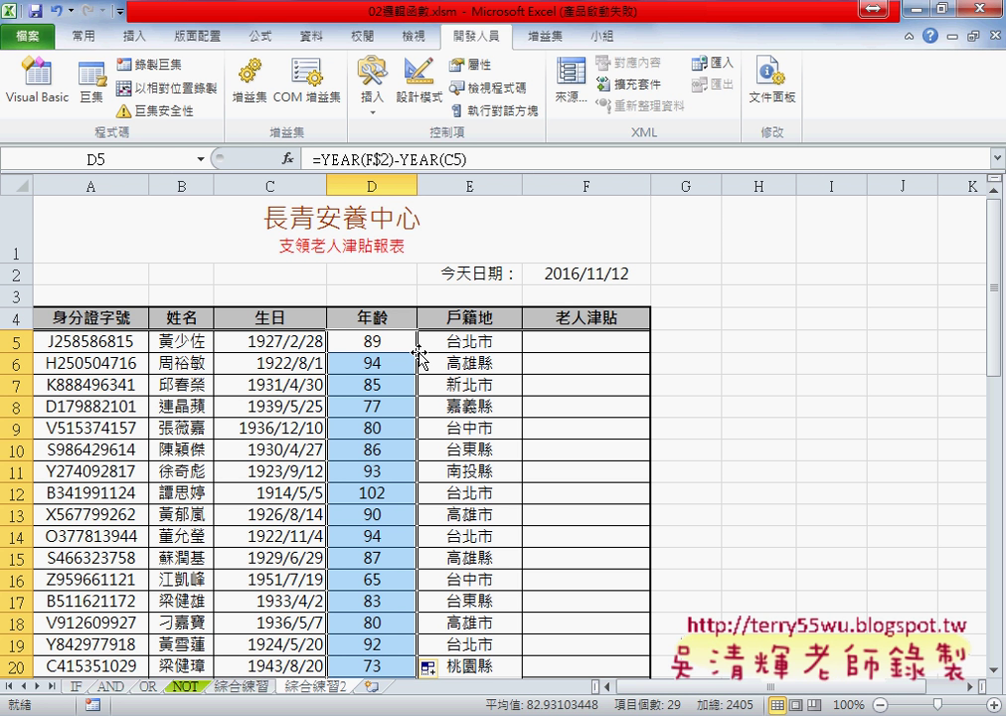
left_click(382, 345)
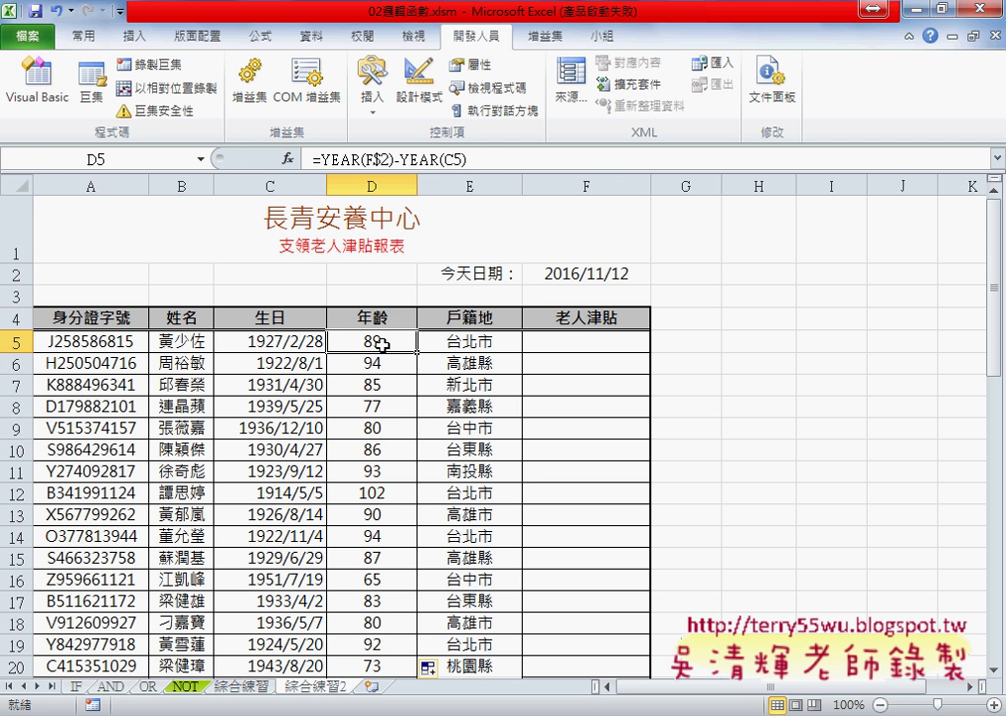
Change C5's birthdate to 1927/12/28 and check that D5 still shows 89
double_click(292, 344)
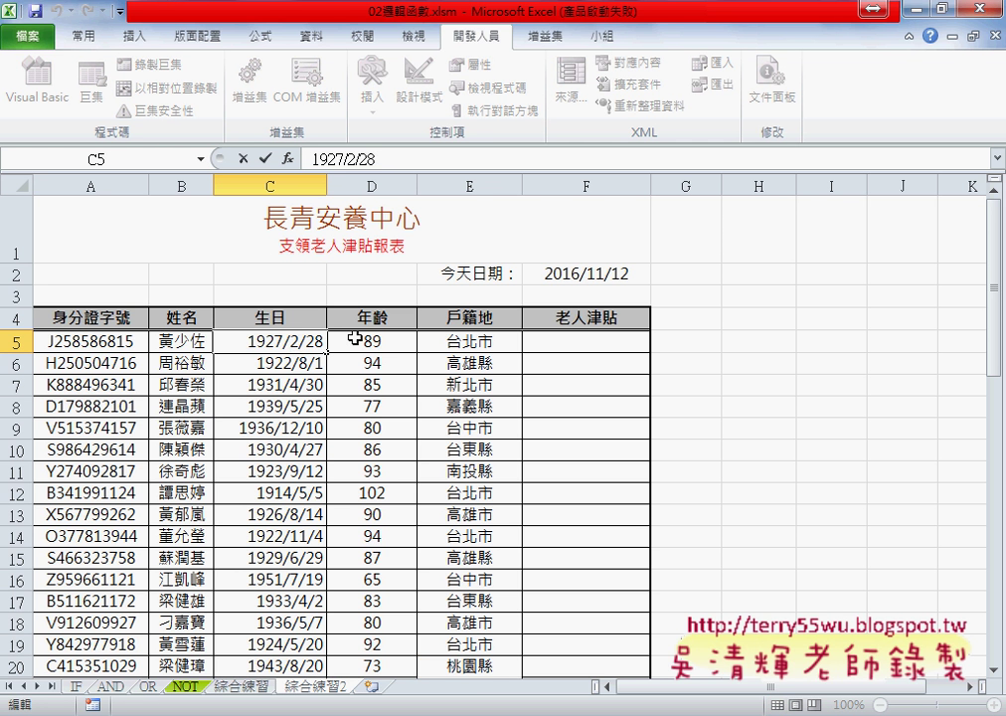
type("1")
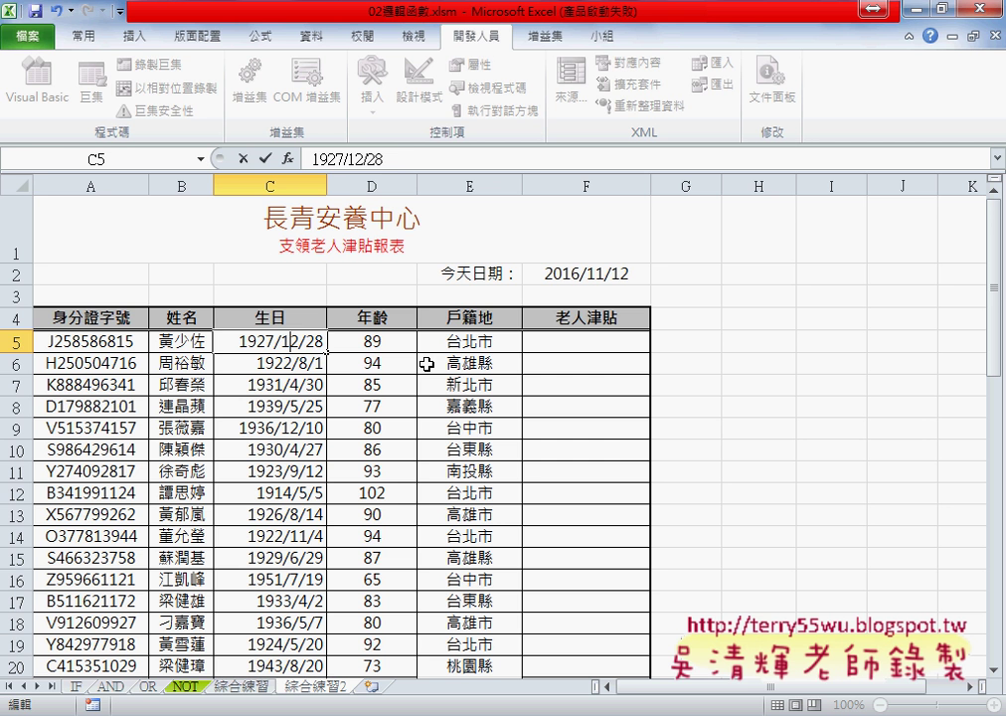
key("Return")
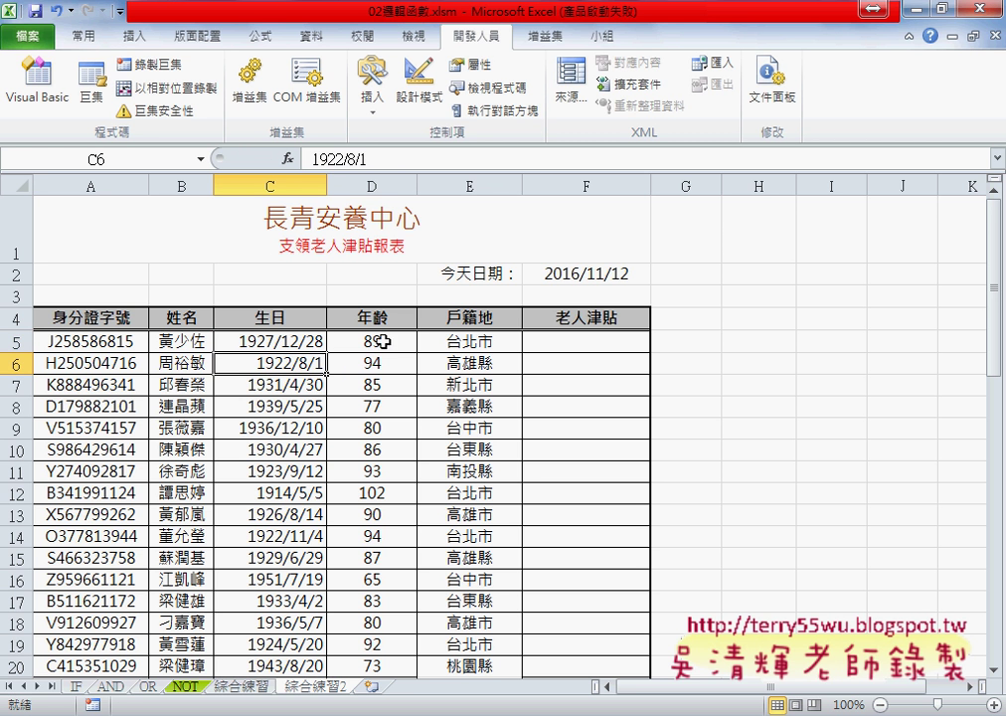
left_click(377, 341)
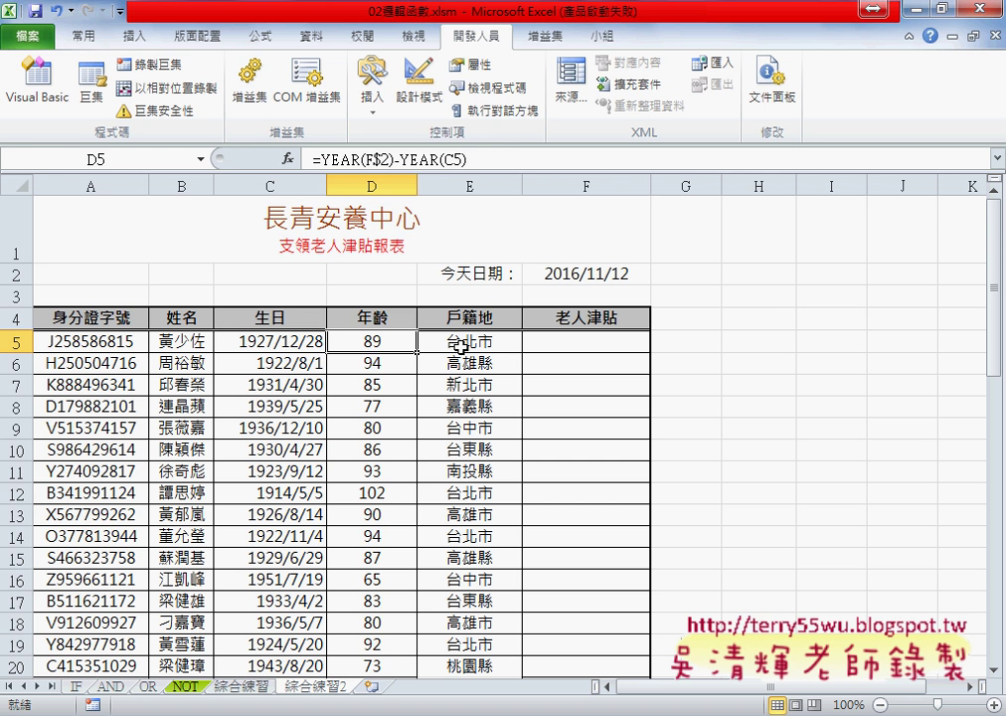
Select the whole age formula in D5's formula bar and delete it
left_click(328, 161)
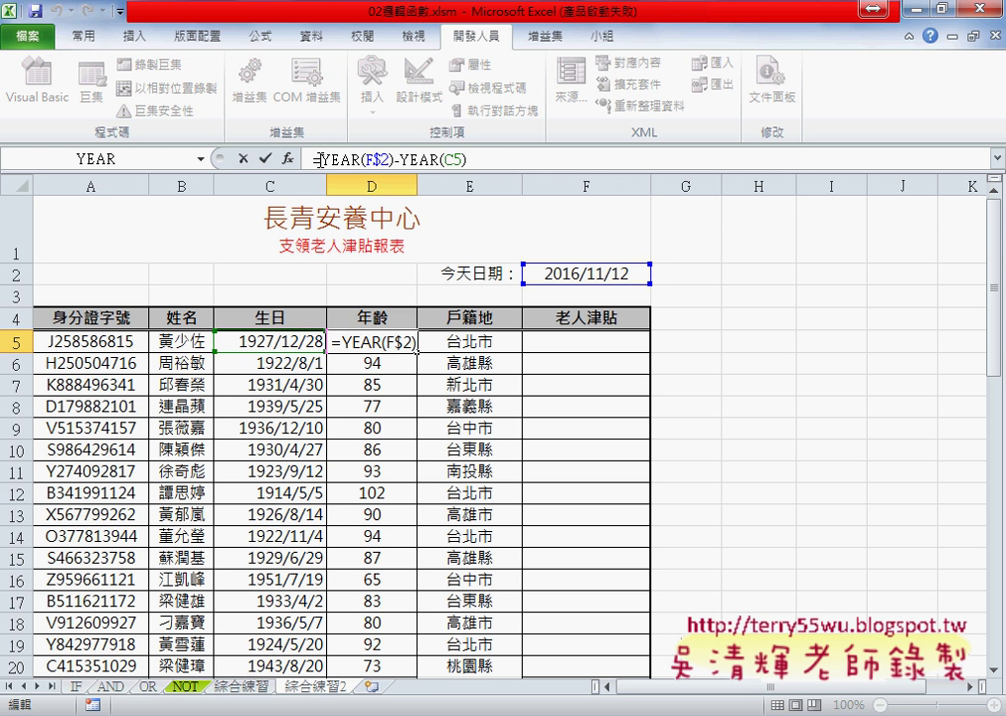
left_click_drag(312, 159, 480, 159)
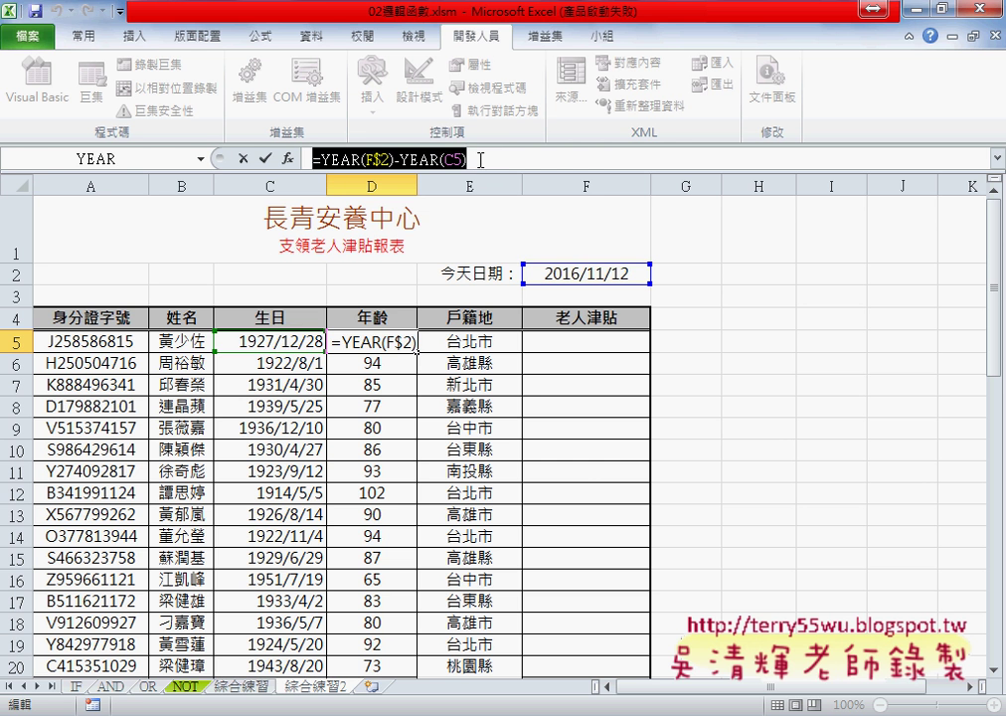
key("Delete")
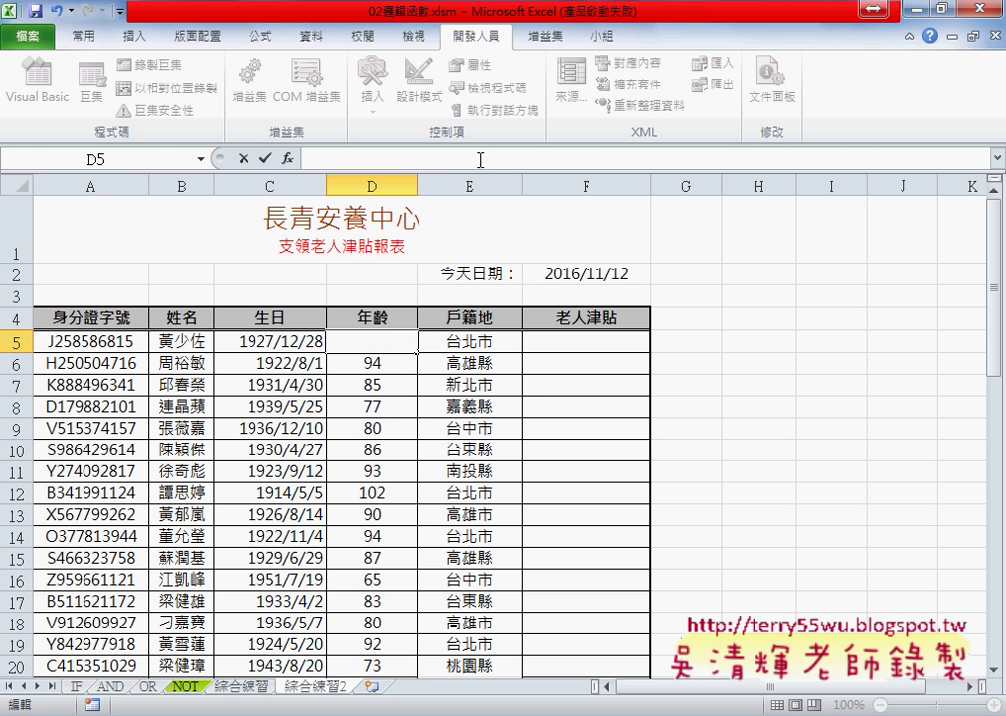
Bring up the Insert Function dialog for D5 and move it upward
left_click(287, 158)
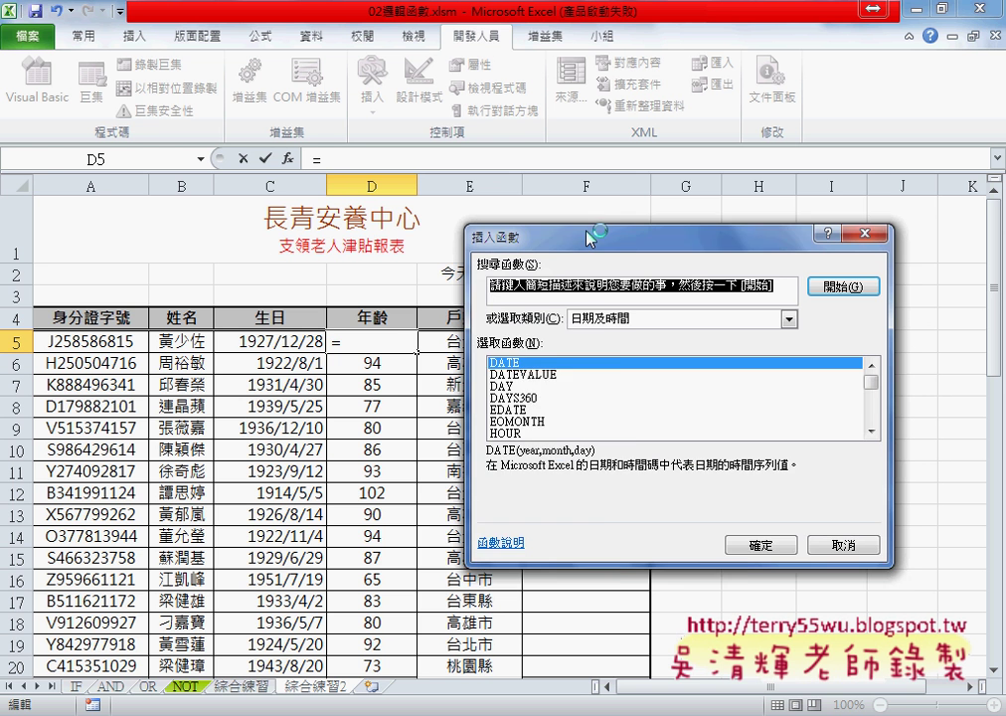
left_click_drag(610, 350, 563, 199)
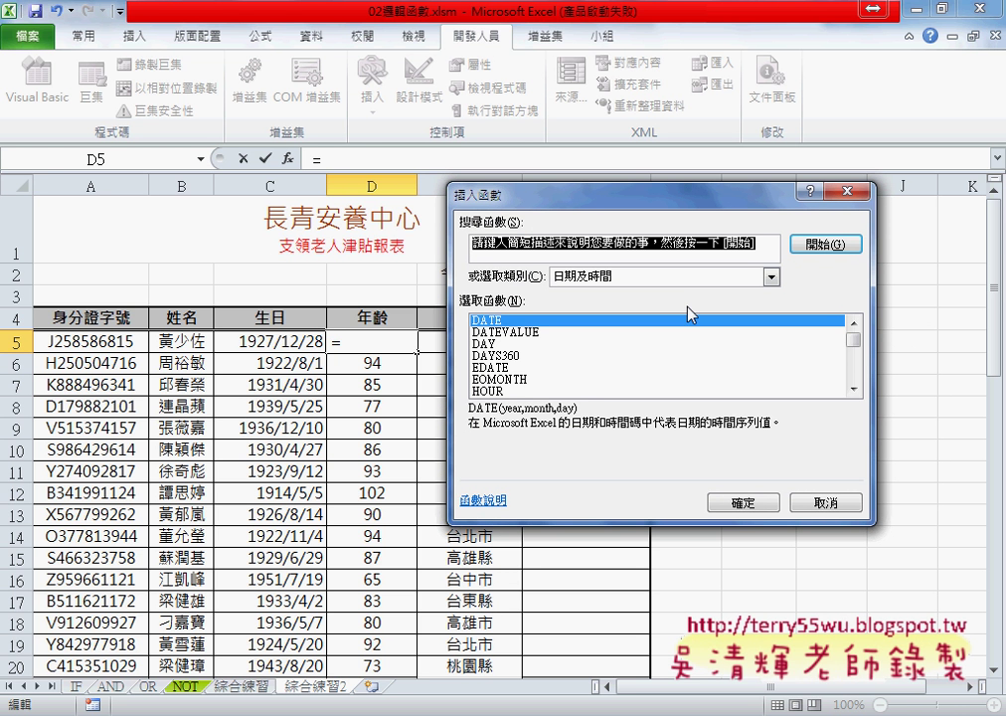
left_click_drag(853, 340, 857, 346)
Cancel the function dialog and replace D5's formula with =datedif(
left_click(824, 503)
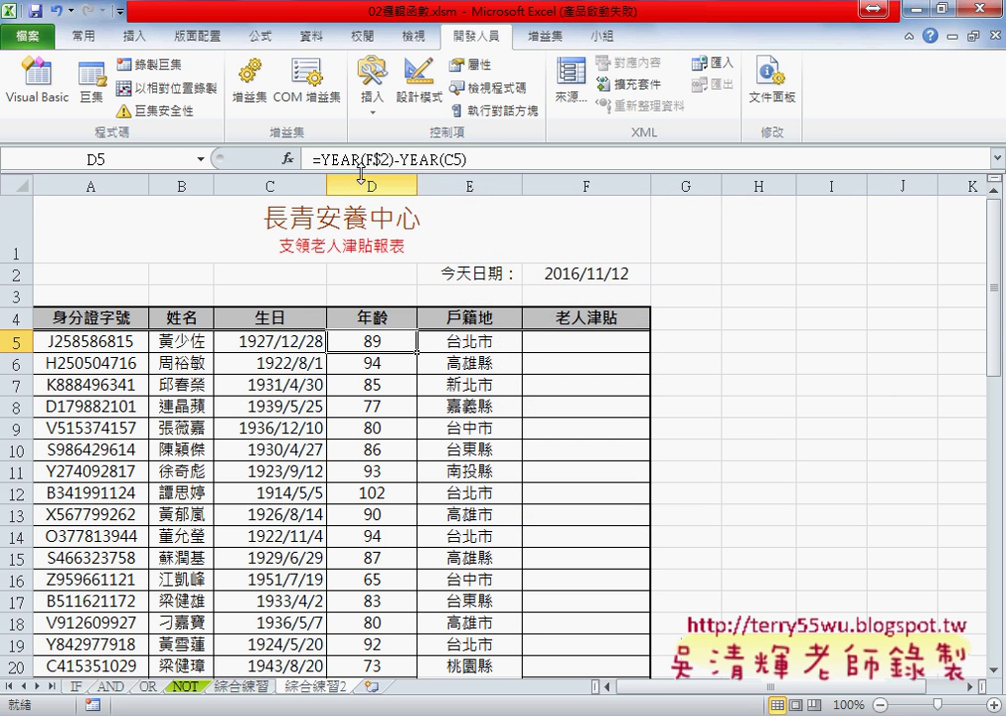
left_click_drag(312, 159, 485, 160)
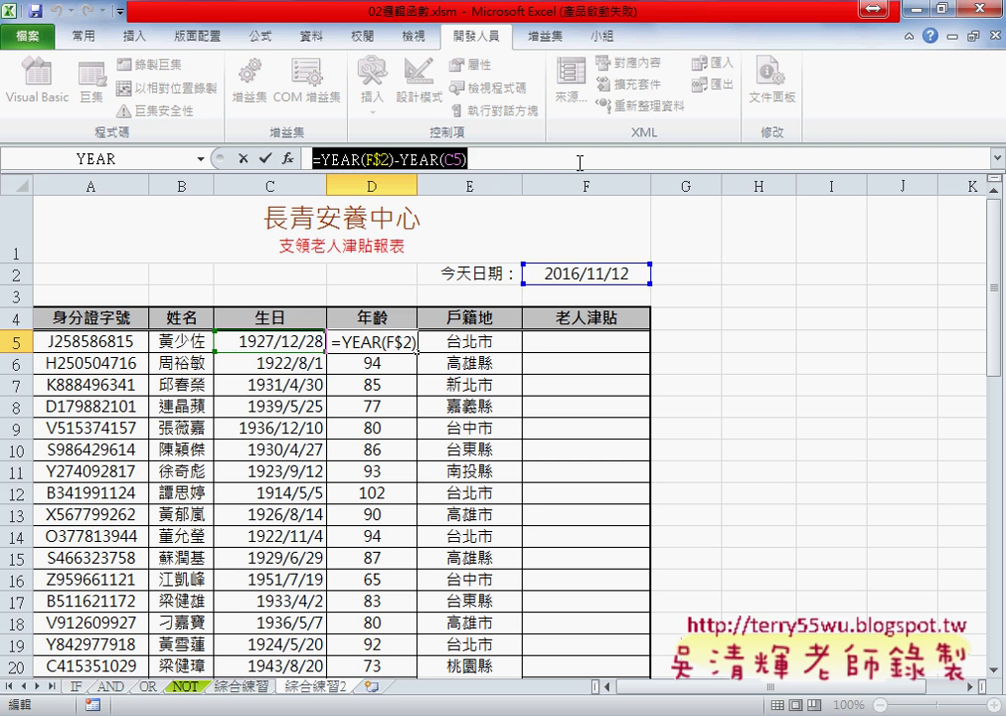
type("=")
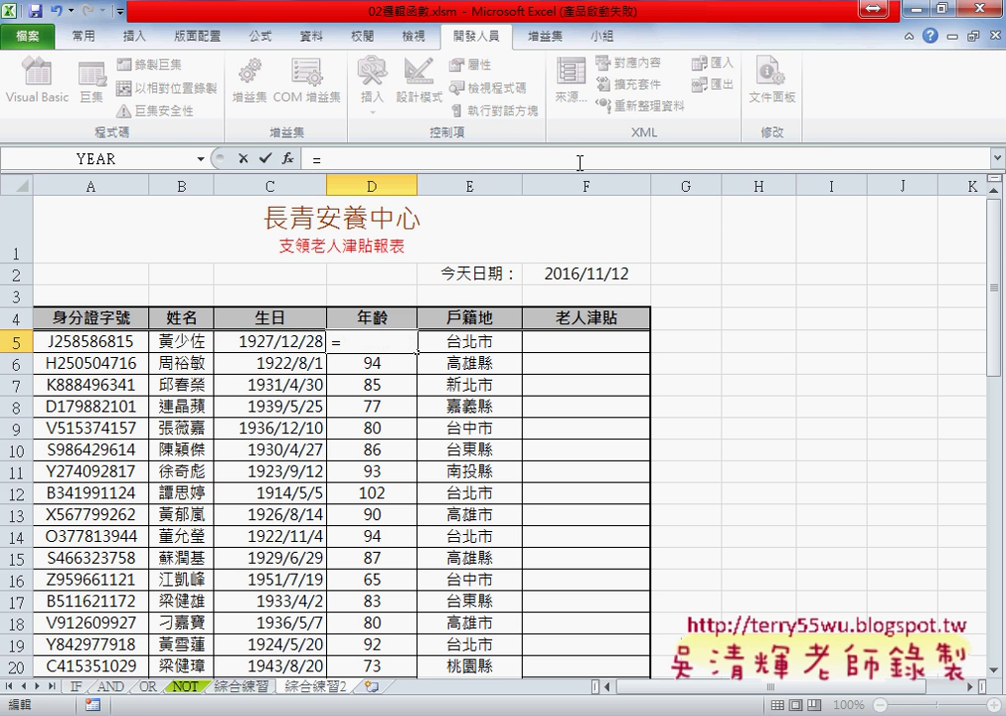
type("da")
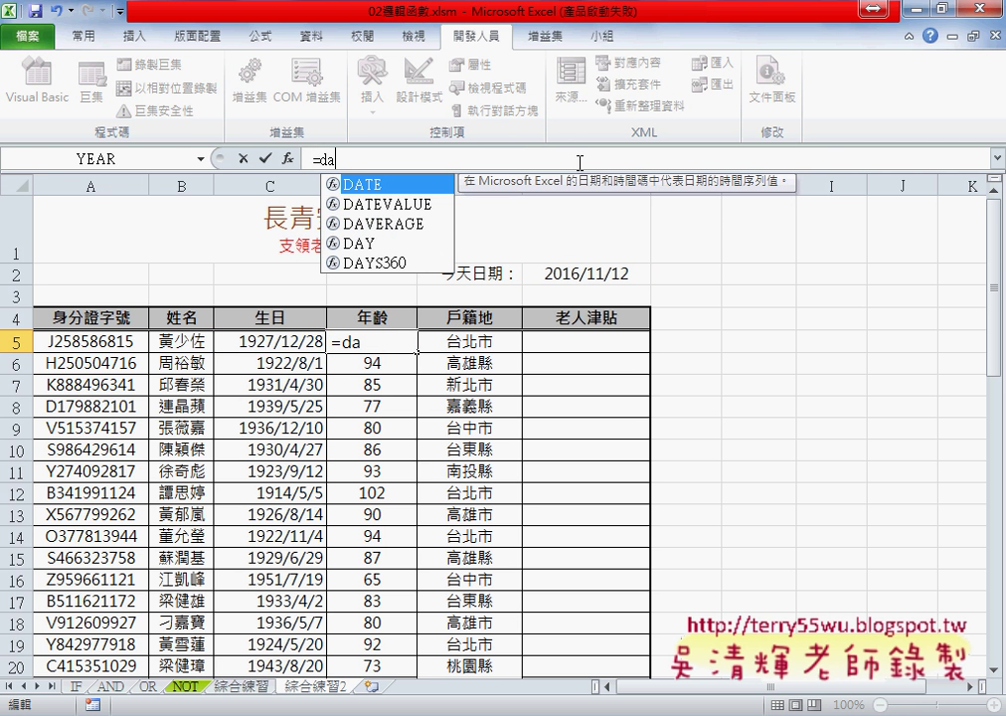
type("te")
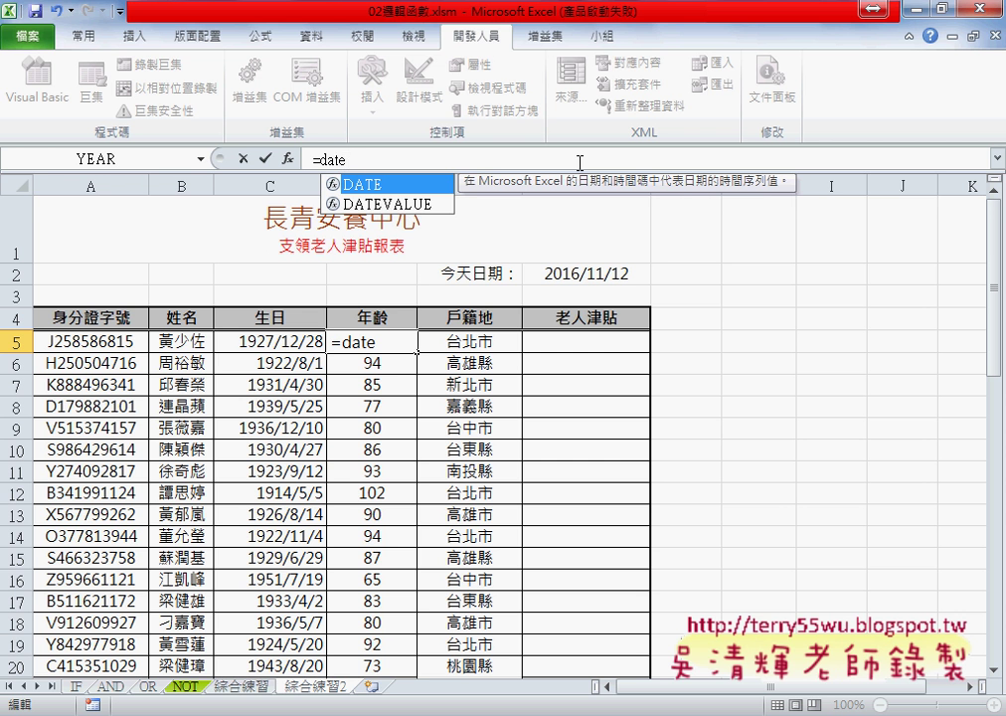
type("d")
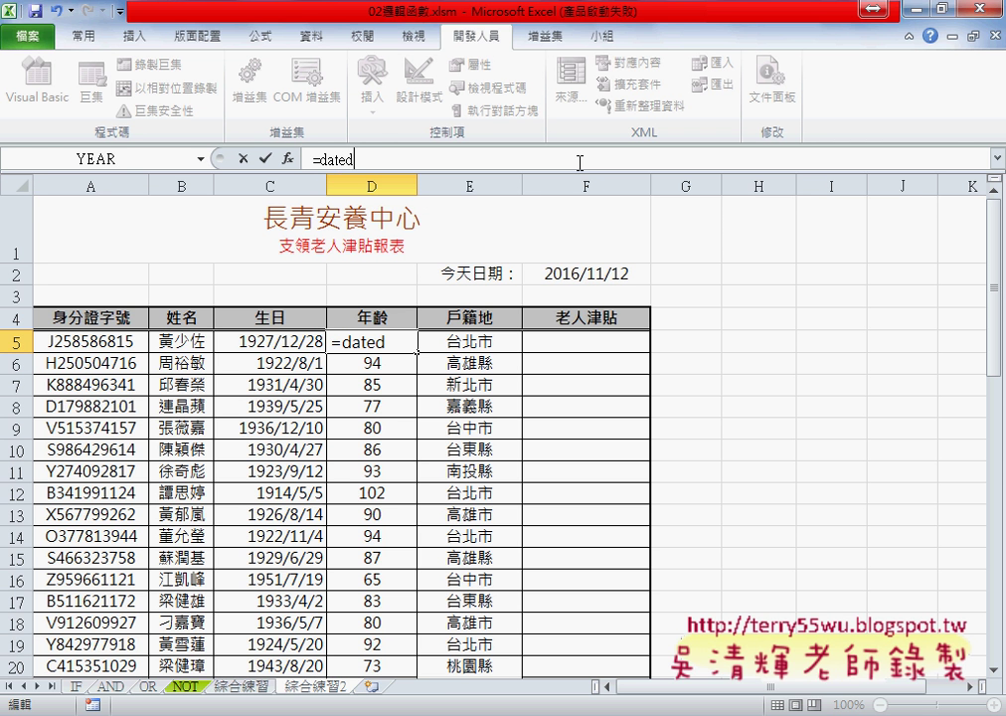
type("if")
type("(")
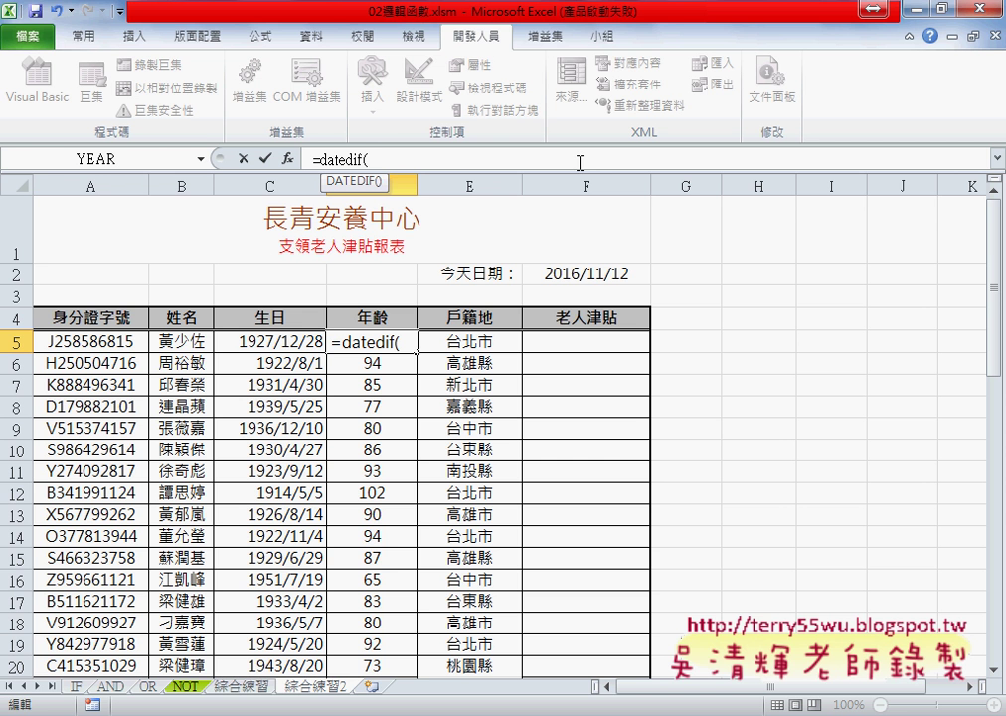
Fill in the DATEDIF arguments C5, F2 and "Y" in D5's formula
left_click(593, 275)
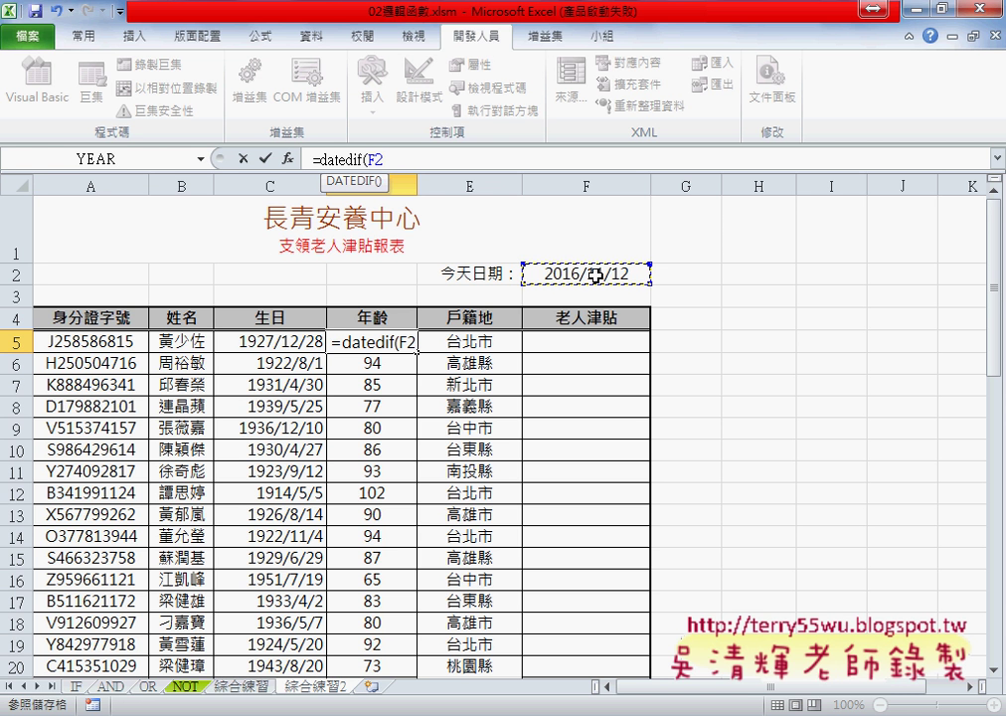
left_click(286, 342)
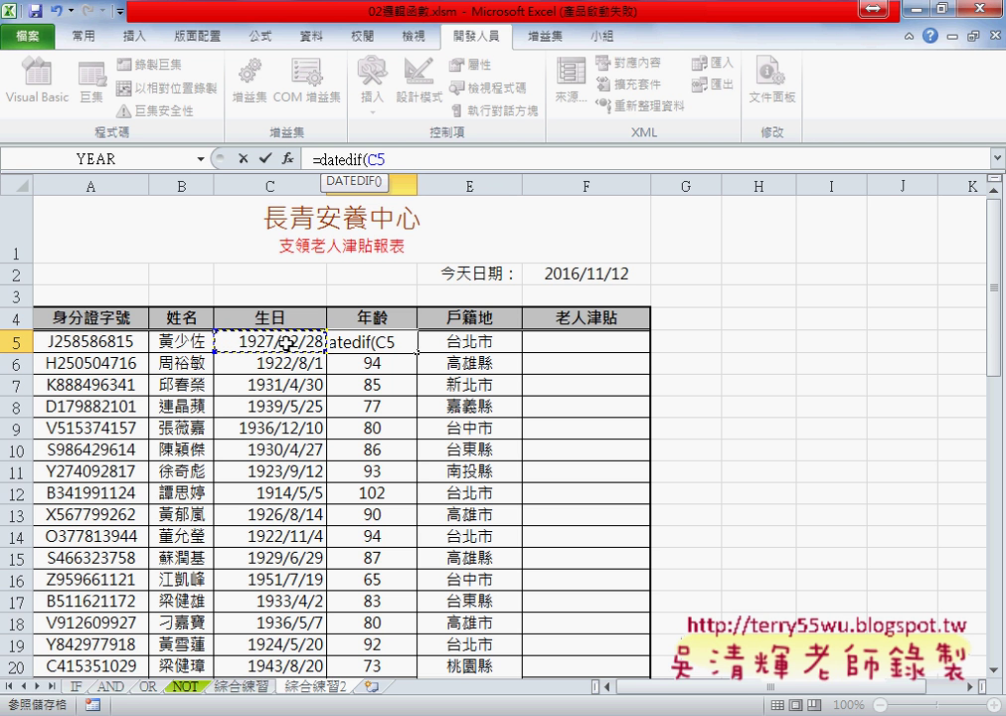
type(",")
left_click(607, 274)
type(",")
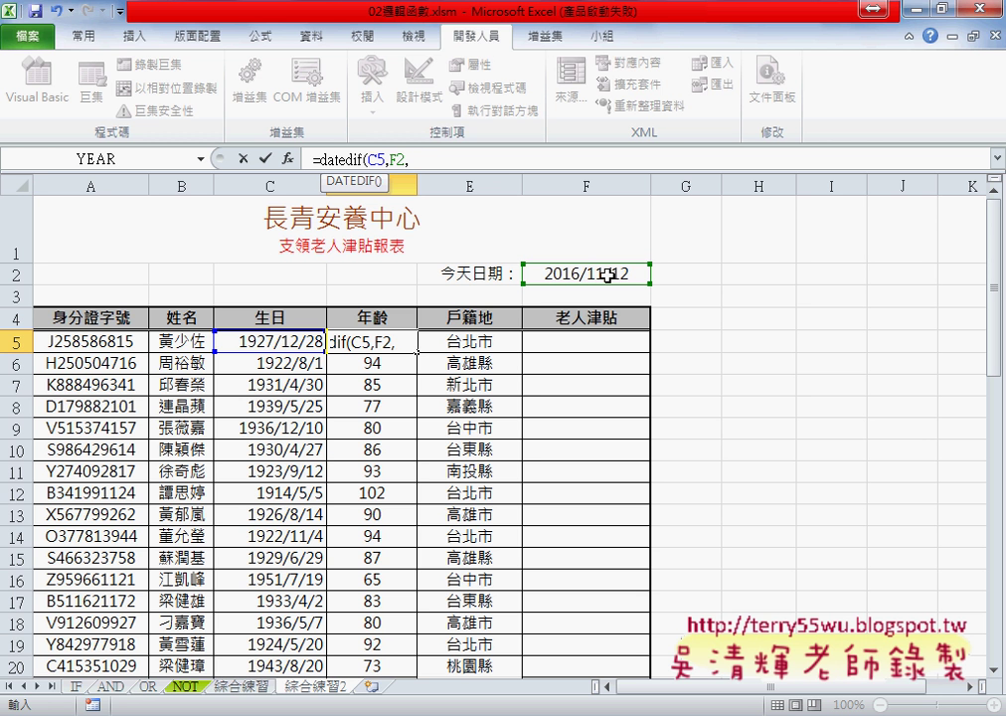
type("\"")
type("Y")
type("\")")
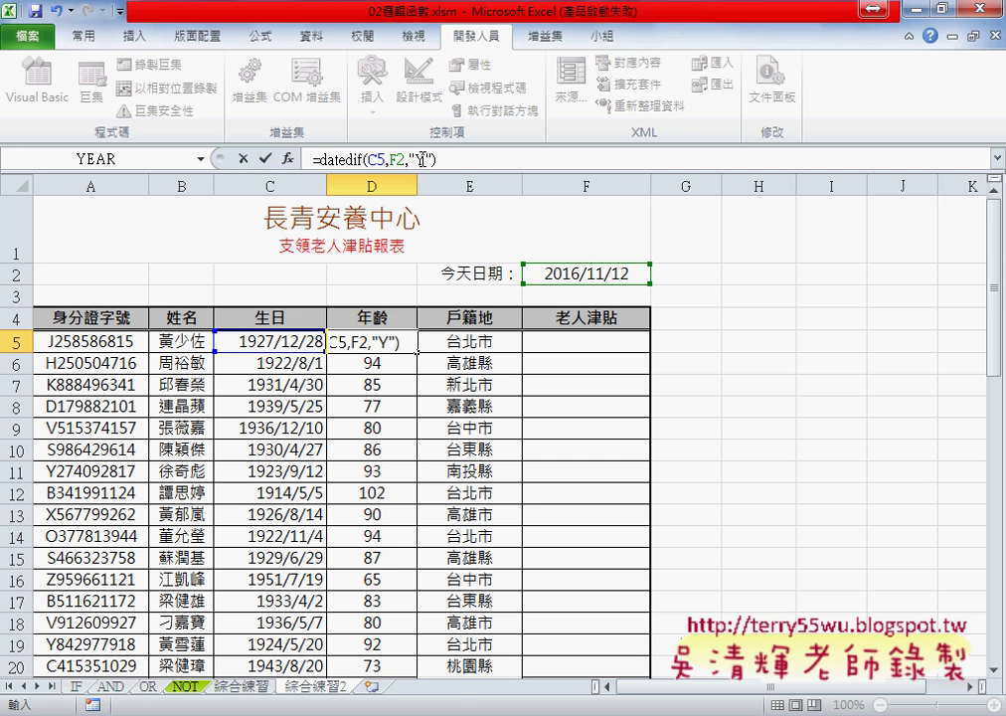
Anchor the date as F$2 and commit =DATEDIF(C5,F$2,"Y"), showing 88
left_click_drag(409, 159, 434, 159)
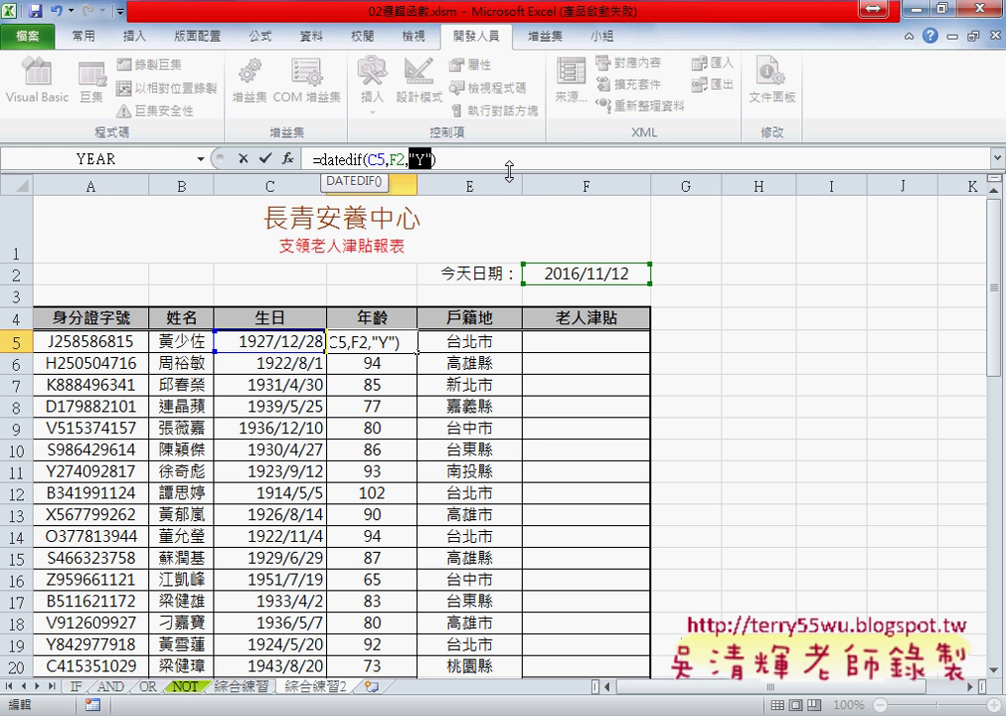
double_click(323, 159)
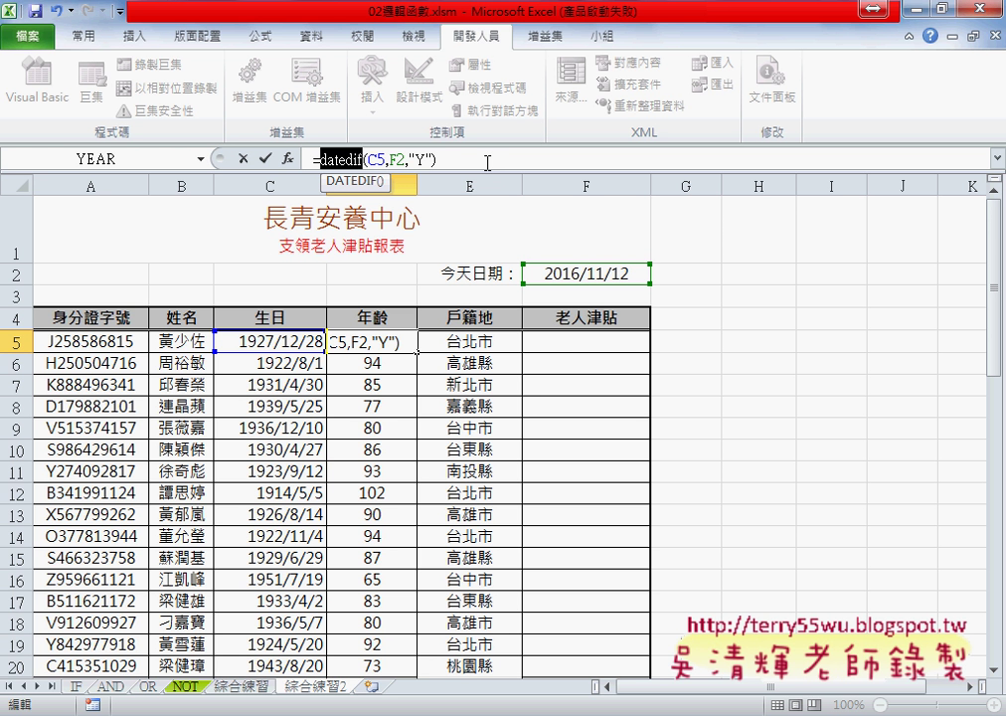
key("Right")
key("Right")
key("Right")
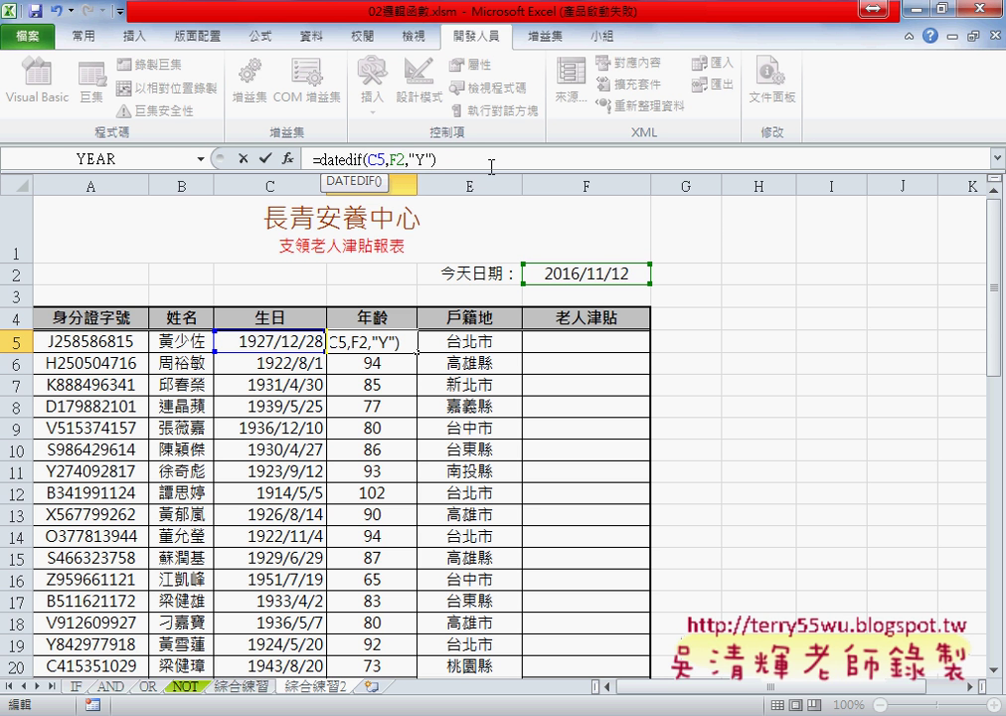
type("$")
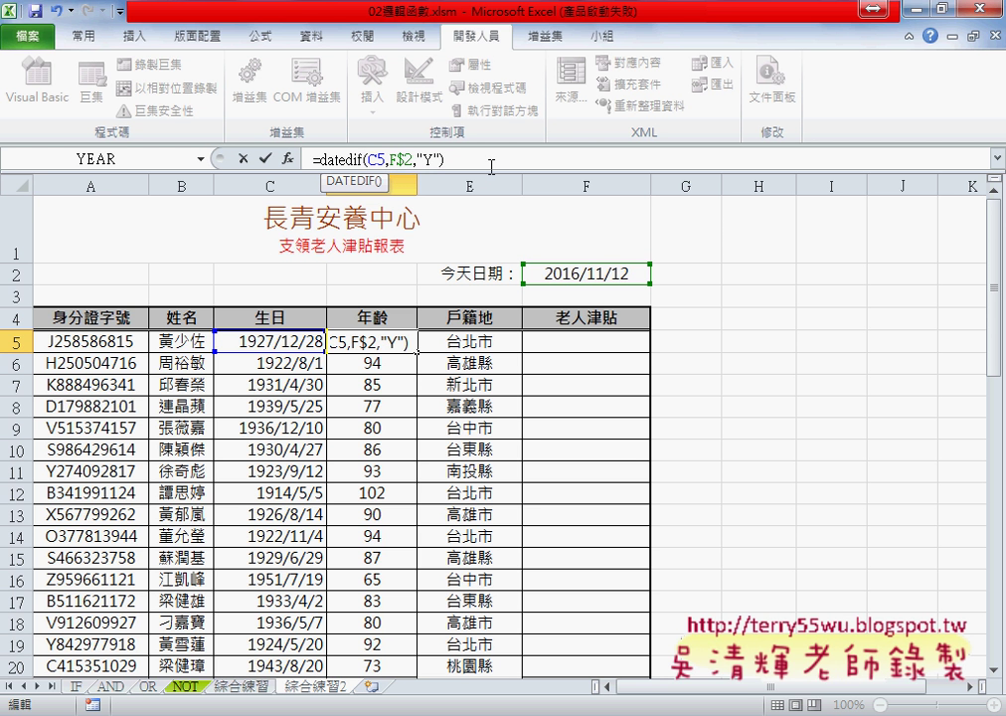
left_click_drag(396, 159, 412, 159)
left_click(266, 158)
Fill the age formula down to row 20, then change C5's birthdate to 1927/2/28
double_click(416, 352)
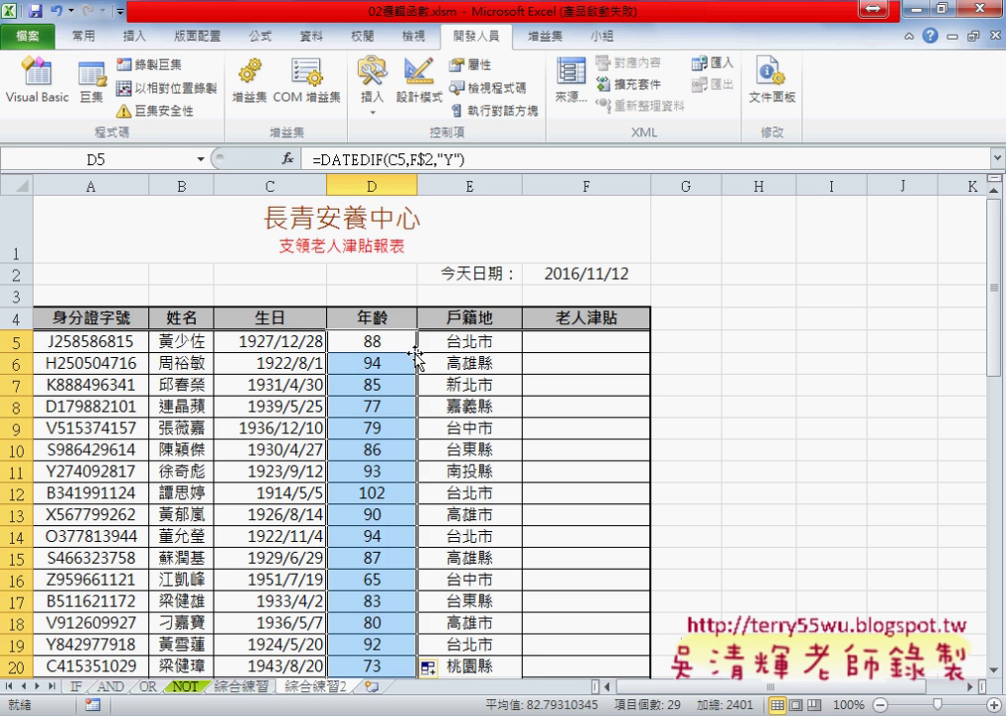
double_click(287, 341)
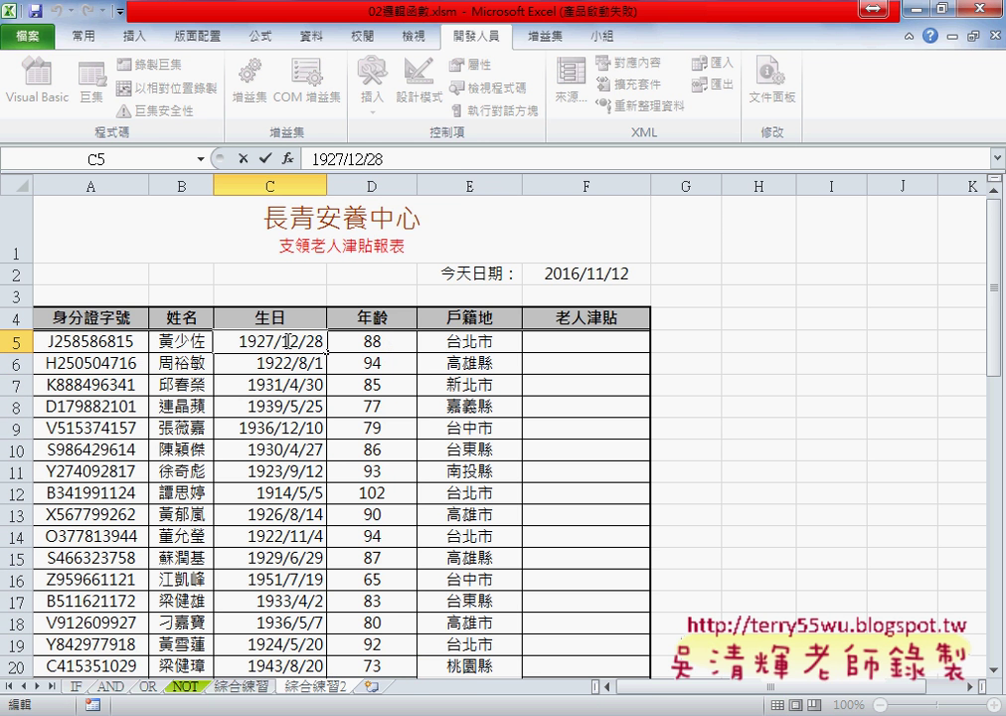
key("BackSpace")
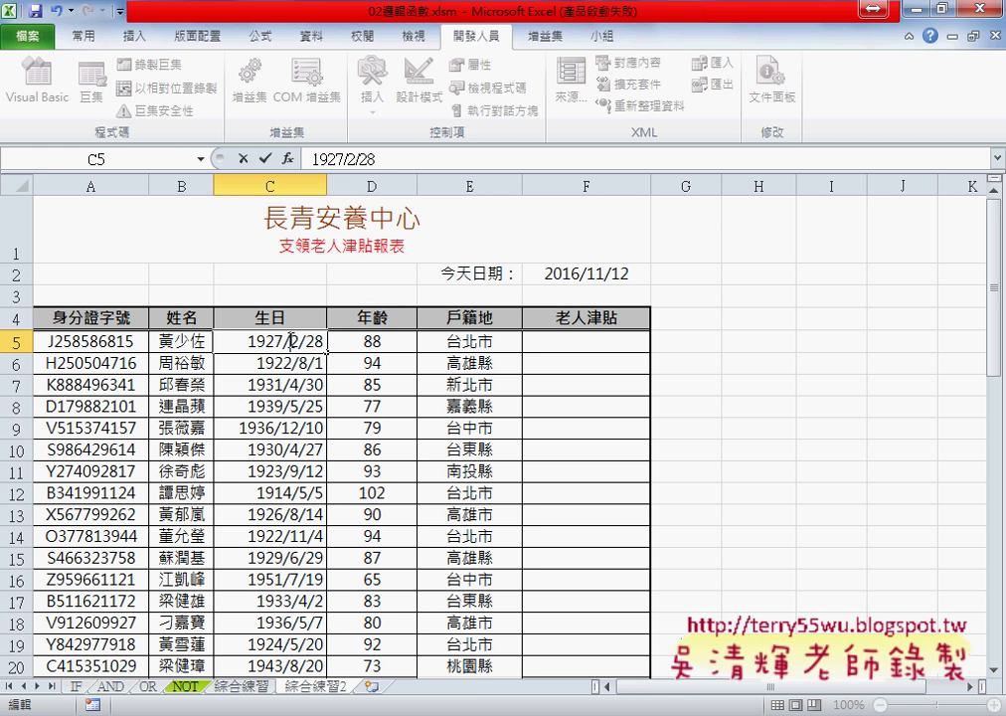
left_click(388, 365)
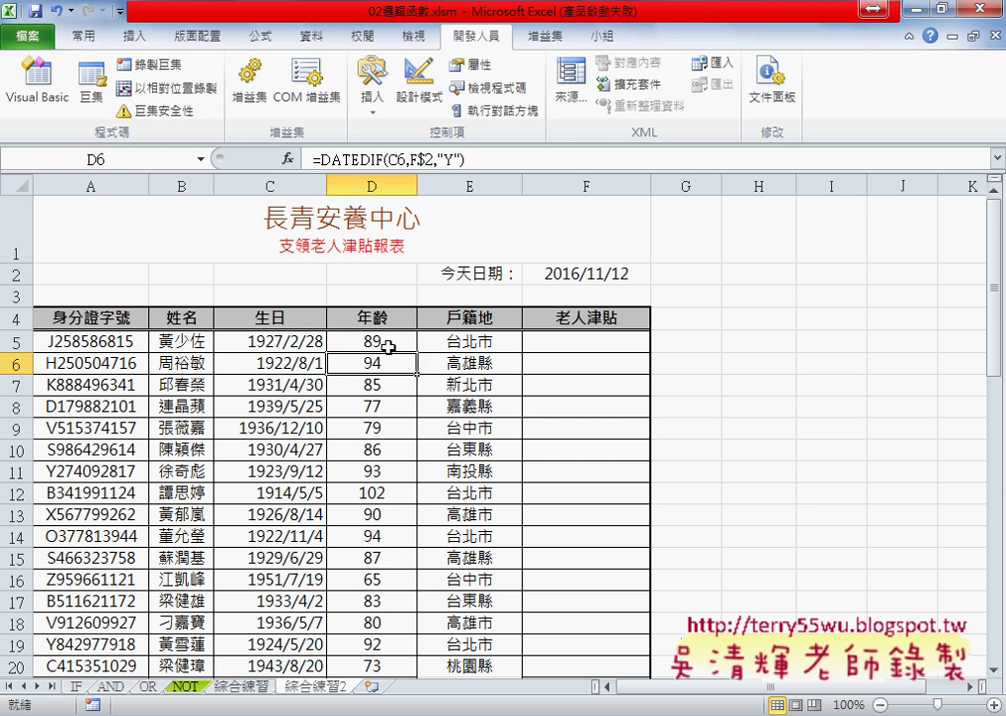
Restore C5's birthdate to 1927/12/28 and check the recalculated age in D5
key("Up")
key("Left")
key("F2")
key("Left")
key("Left")
key("Left")
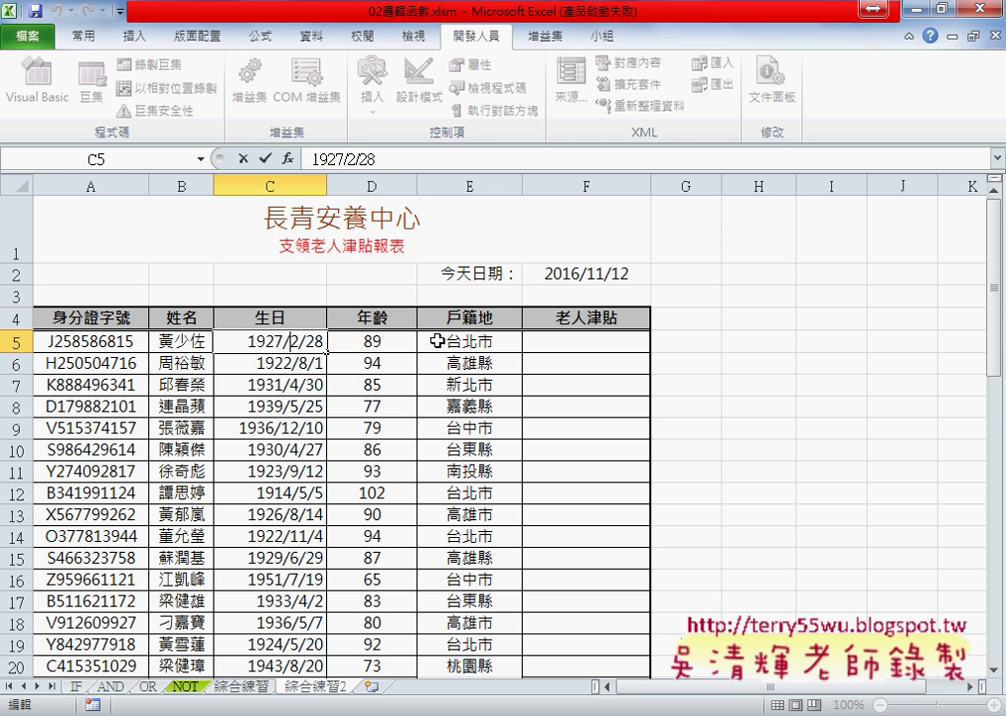
type("1")
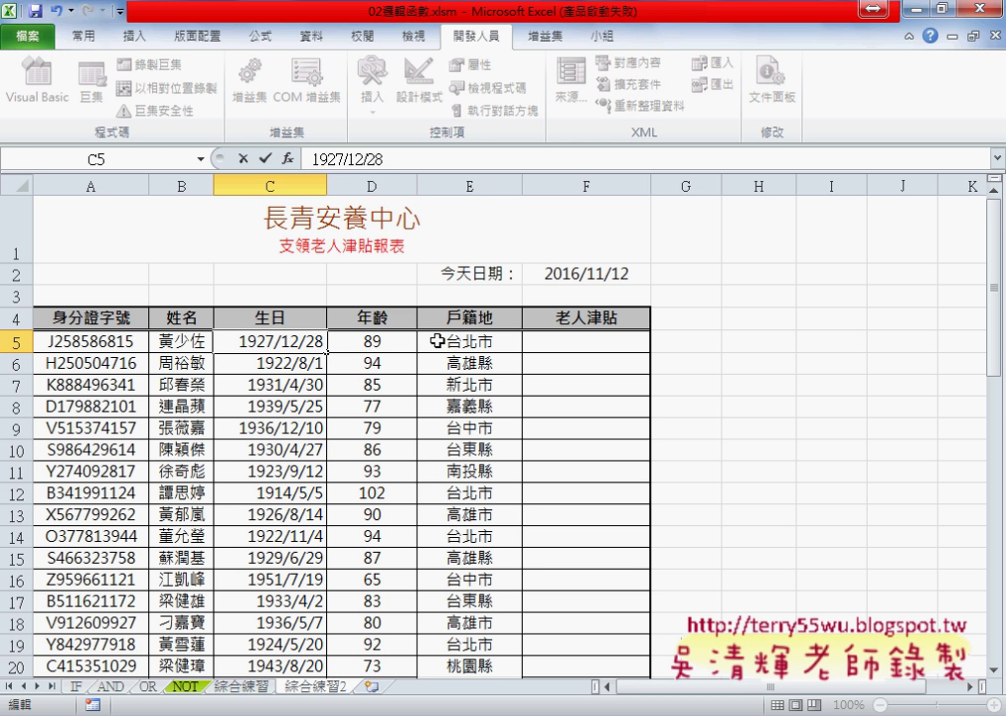
key("Return")
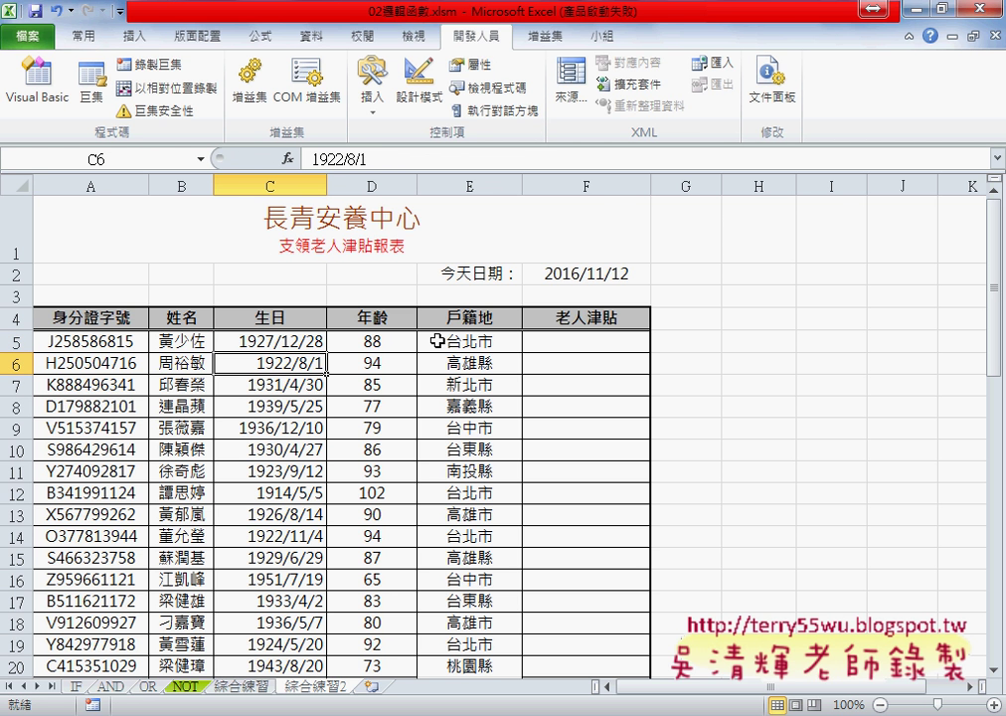
left_click(398, 343)
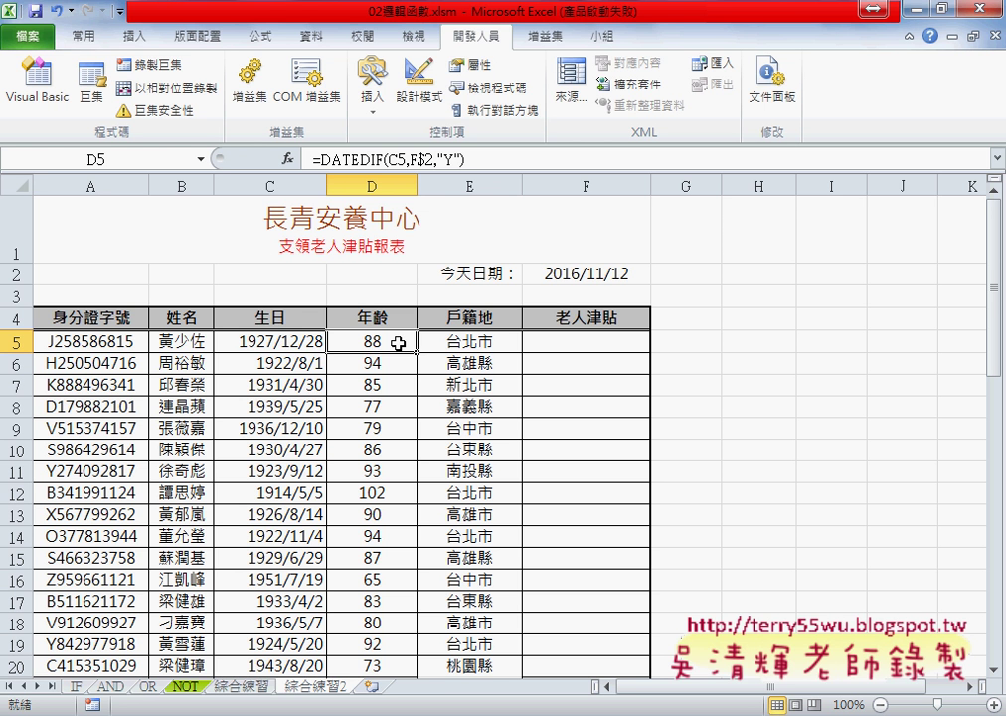
Change C5's birthdate to 1927/11/12, briefly giving an age of 89
double_click(294, 341)
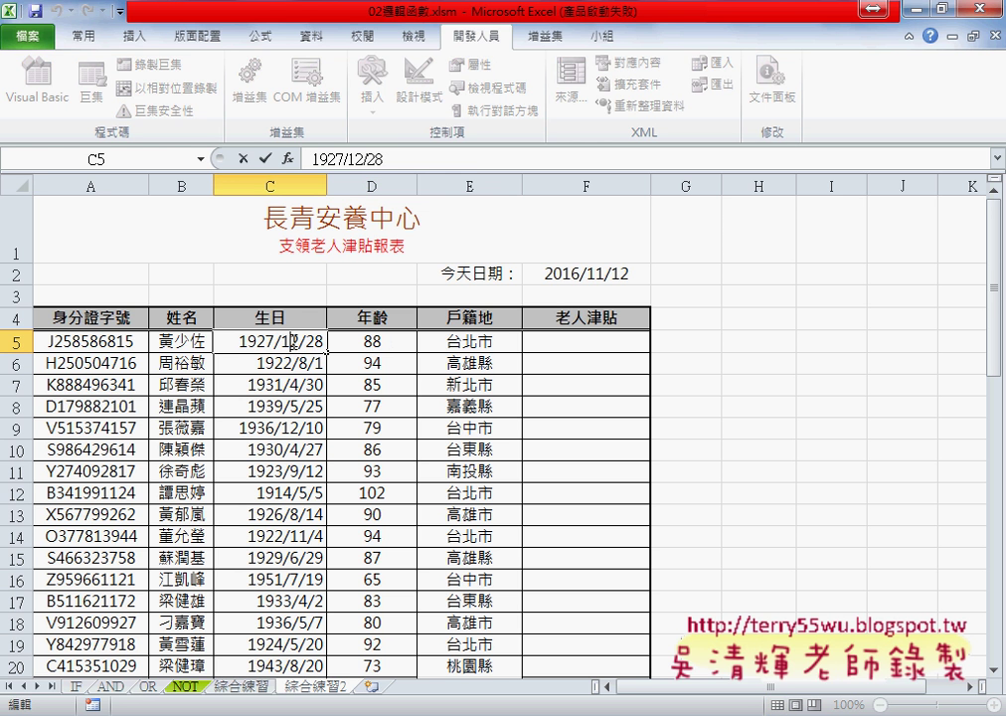
type("1")
key("BackSpace")
key("BackSpace")
type("12")
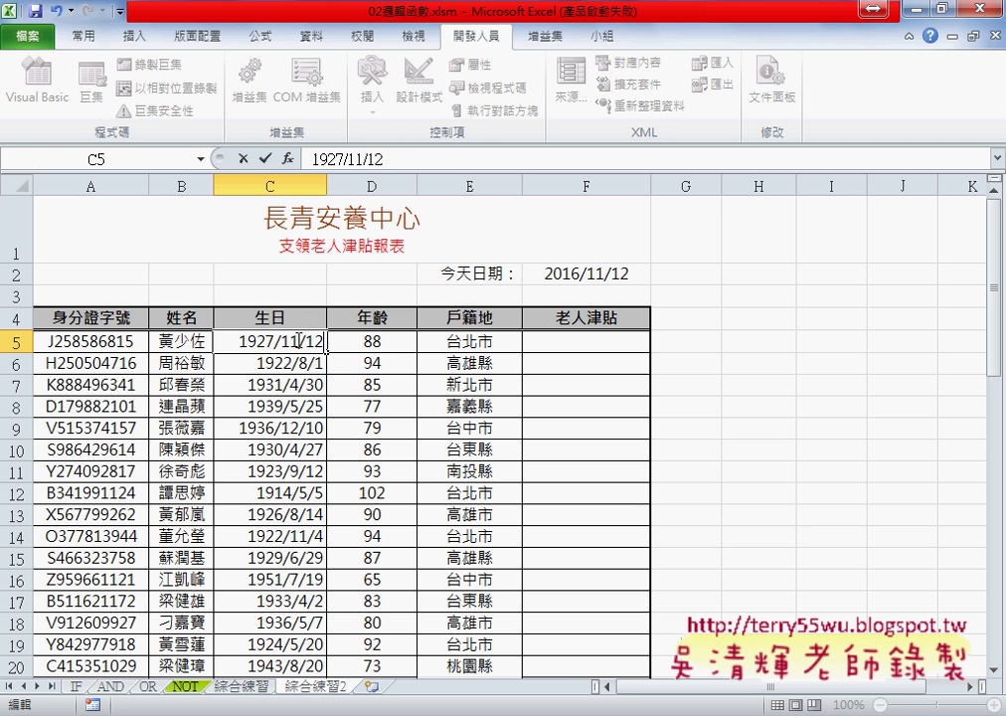
key("Return")
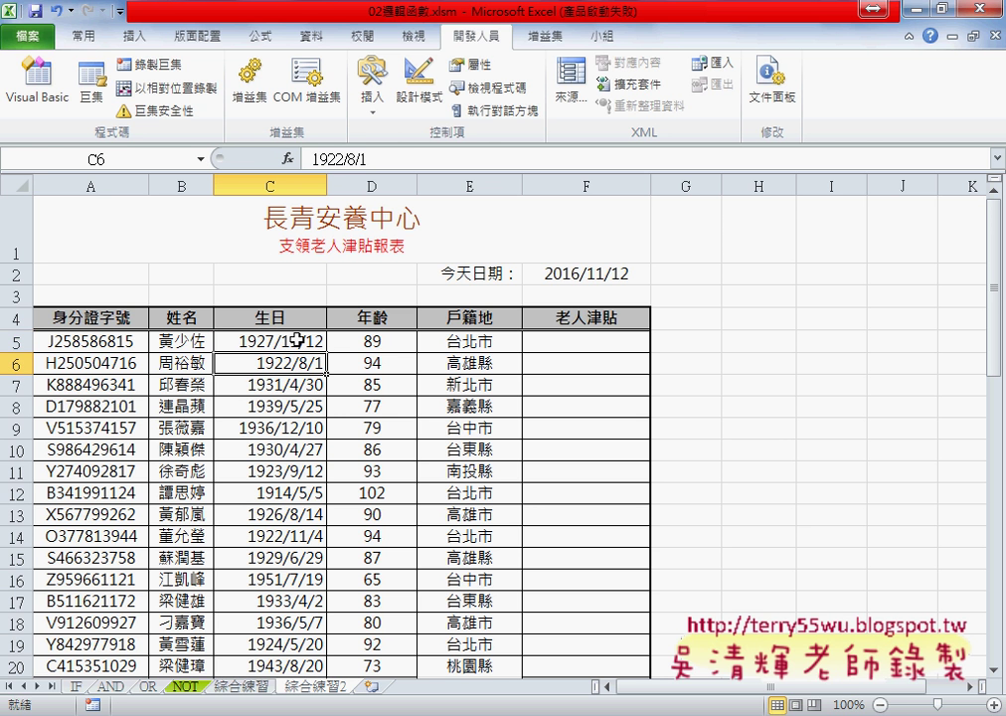
Change C5's birthdate to 1927/11/13 so D5 reads 88
double_click(297, 340)
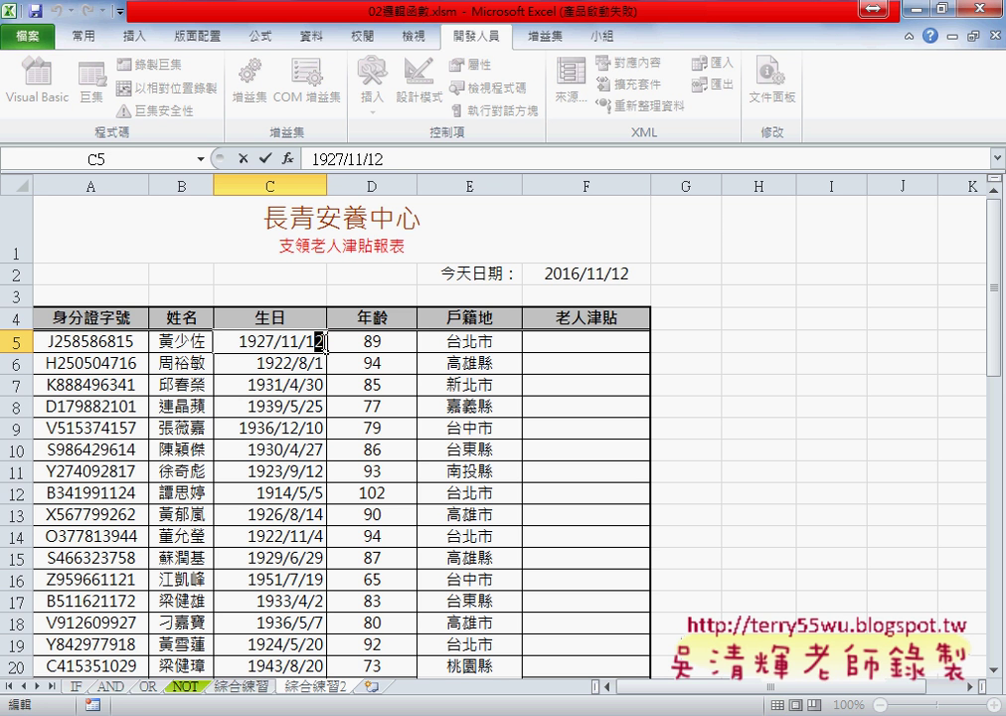
left_click_drag(314, 341, 321, 341)
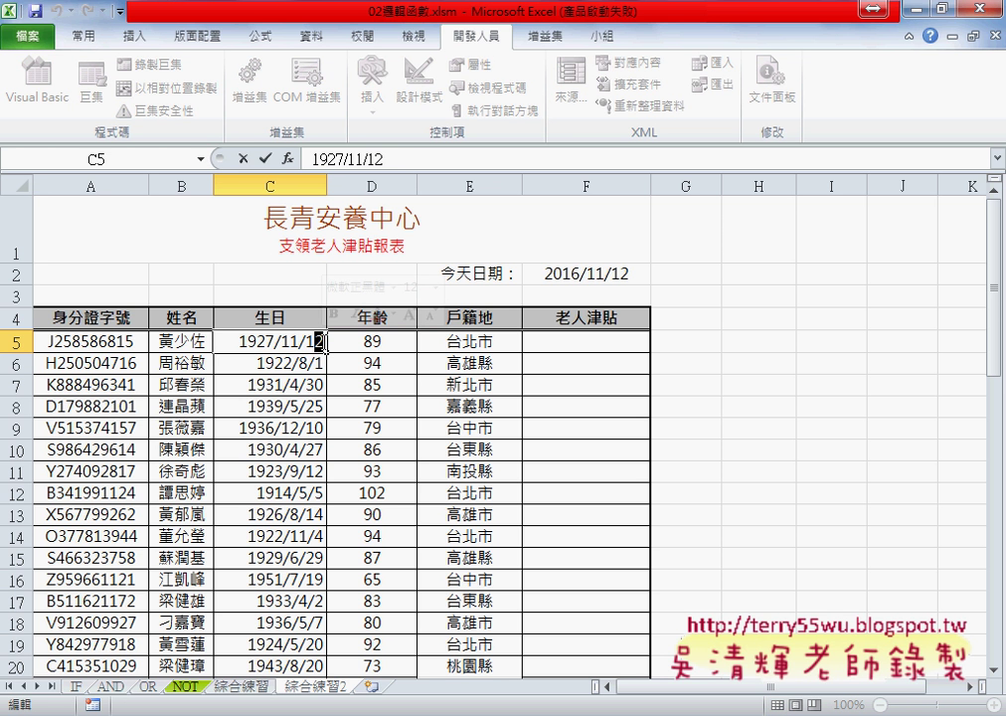
type("3")
key("Return")
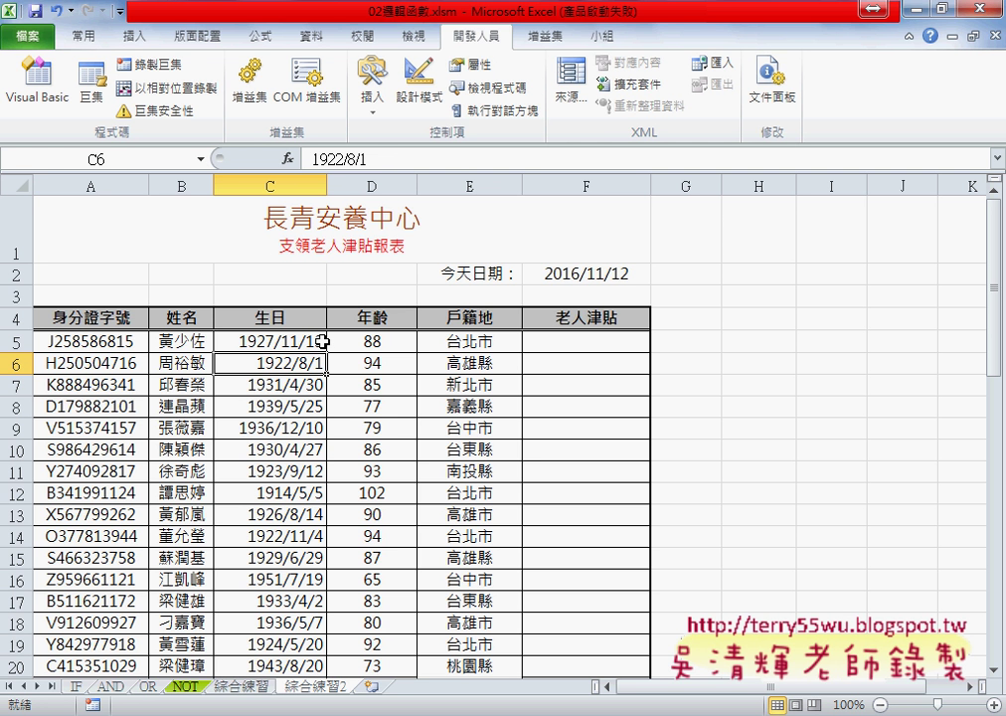
left_click(320, 341)
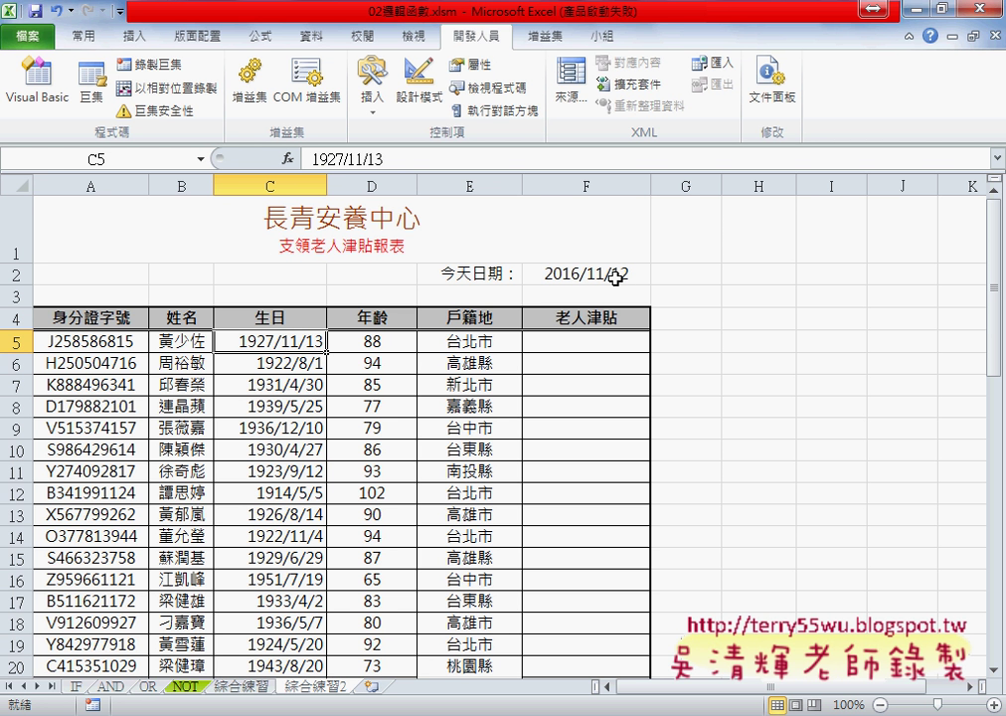
key("Right")
key("Right")
key("Right")
left_click(384, 344)
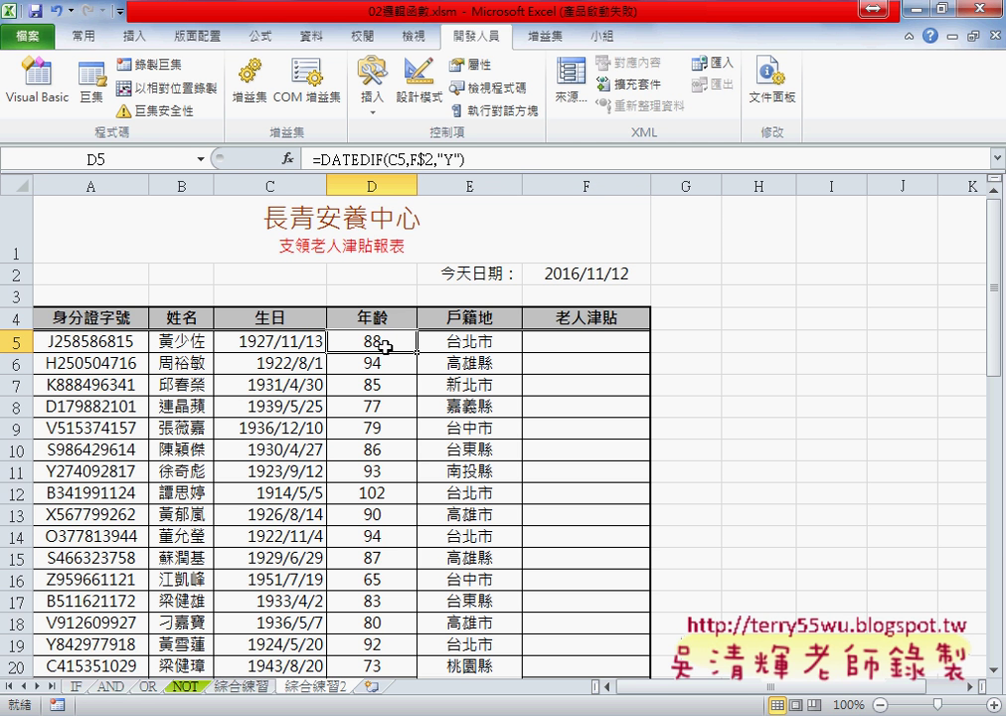
left_click(587, 344)
left_click_drag(382, 341, 466, 341)
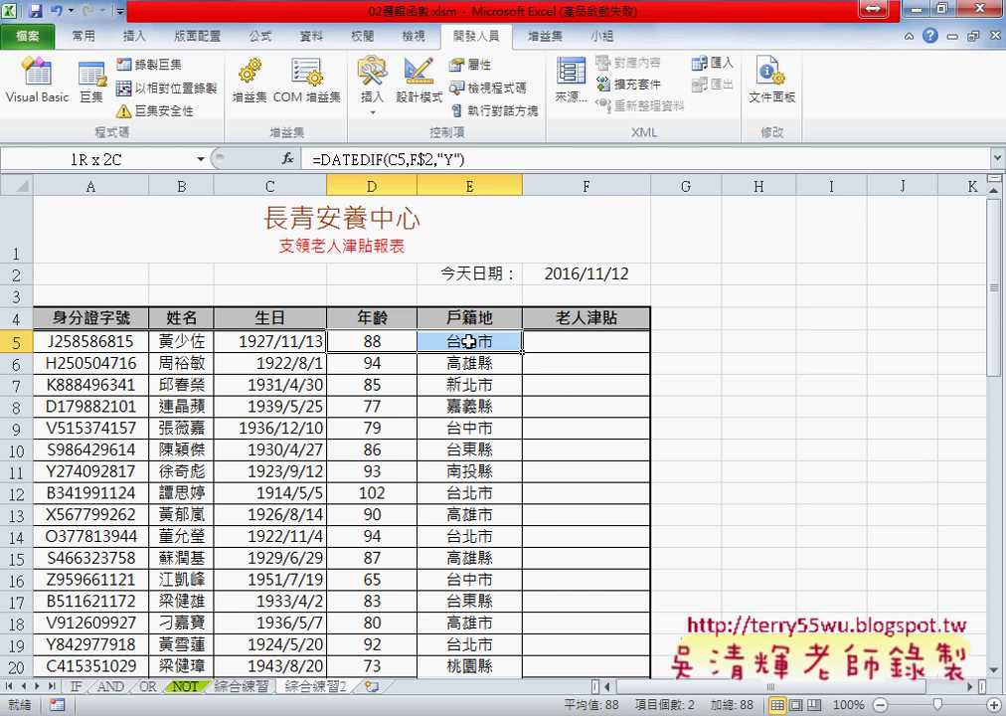
scroll(568, 411, "down", 1)
scroll(568, 412, "down", 6)
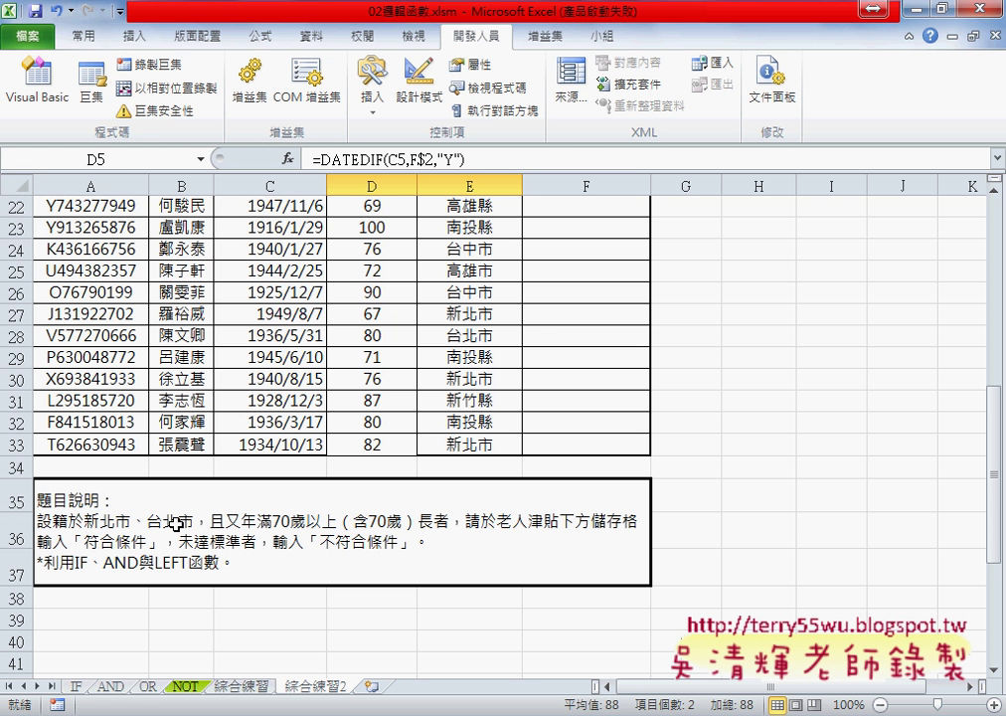
scroll(176, 524, "up", 2)
scroll(298, 417, "up", 4)
scroll(390, 311, "up", 1)
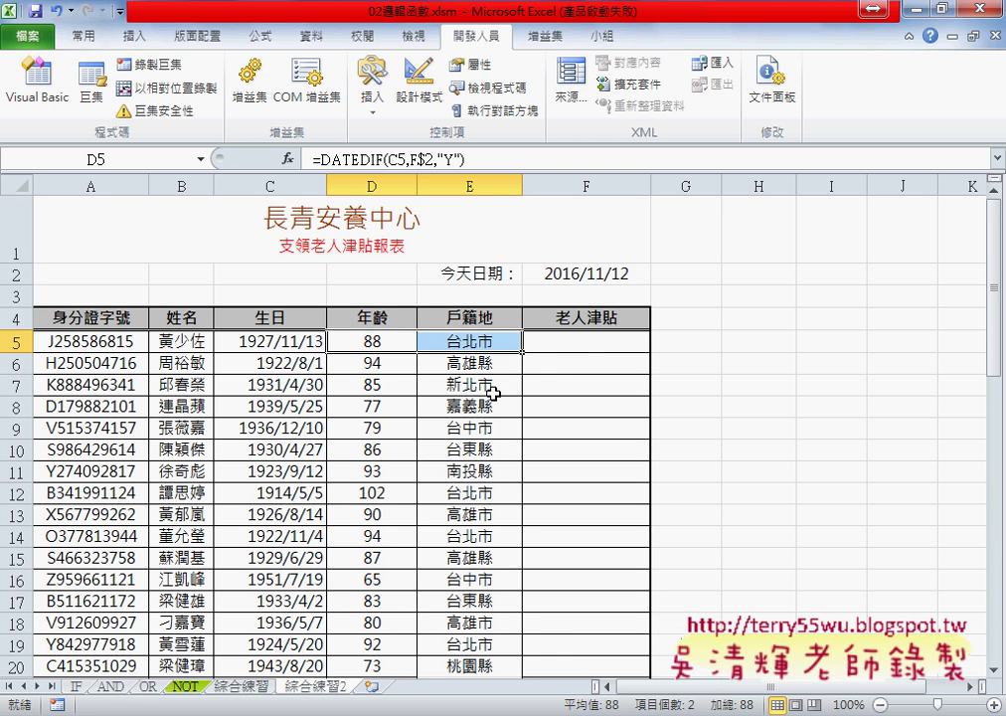
left_click(608, 339)
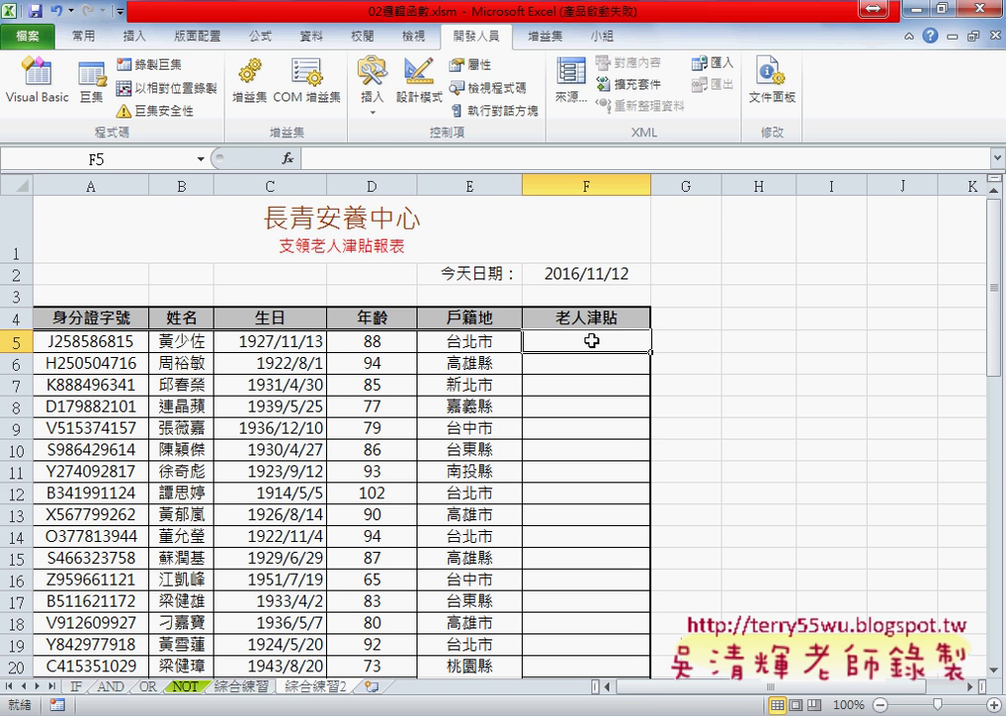
left_click(368, 340)
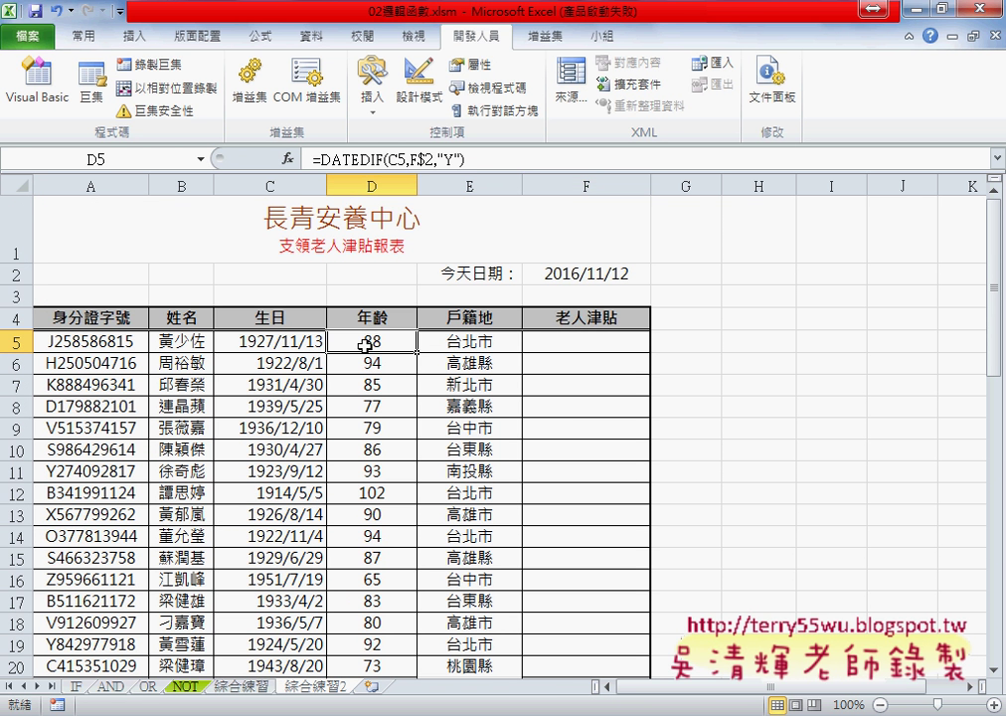
left_click(591, 276)
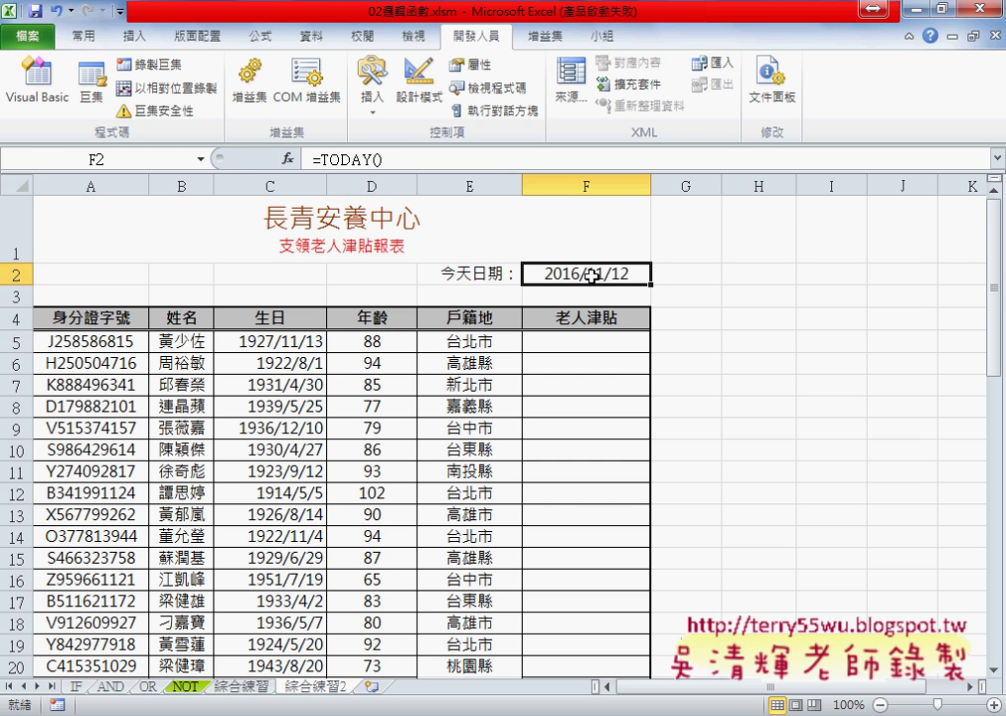
left_click(375, 346)
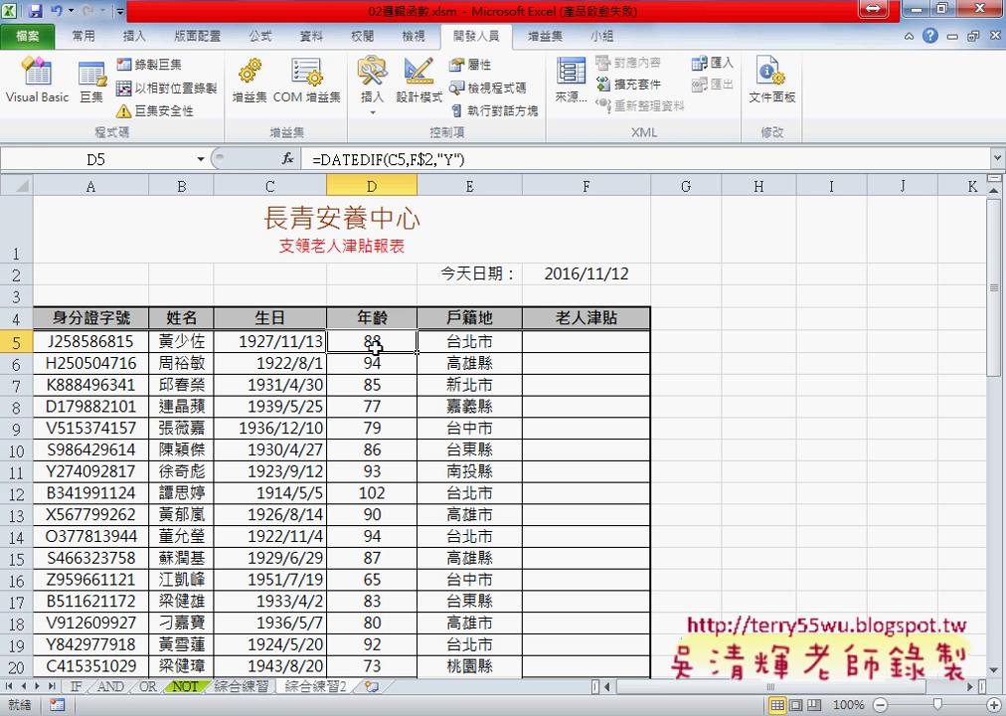